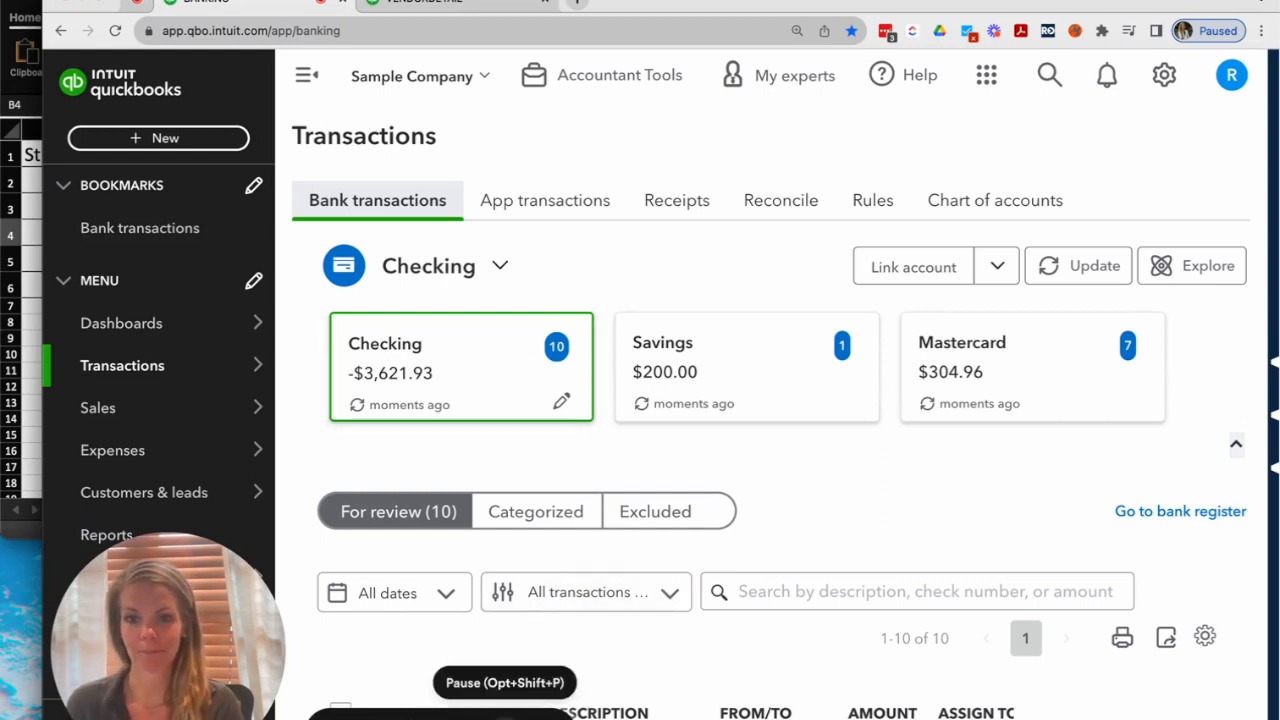
Step: Filter the Checking transactions for review to 09/01/2023 through 09/30/2023, and collapse the navigation menu to widen the list
left_click(505, 717)
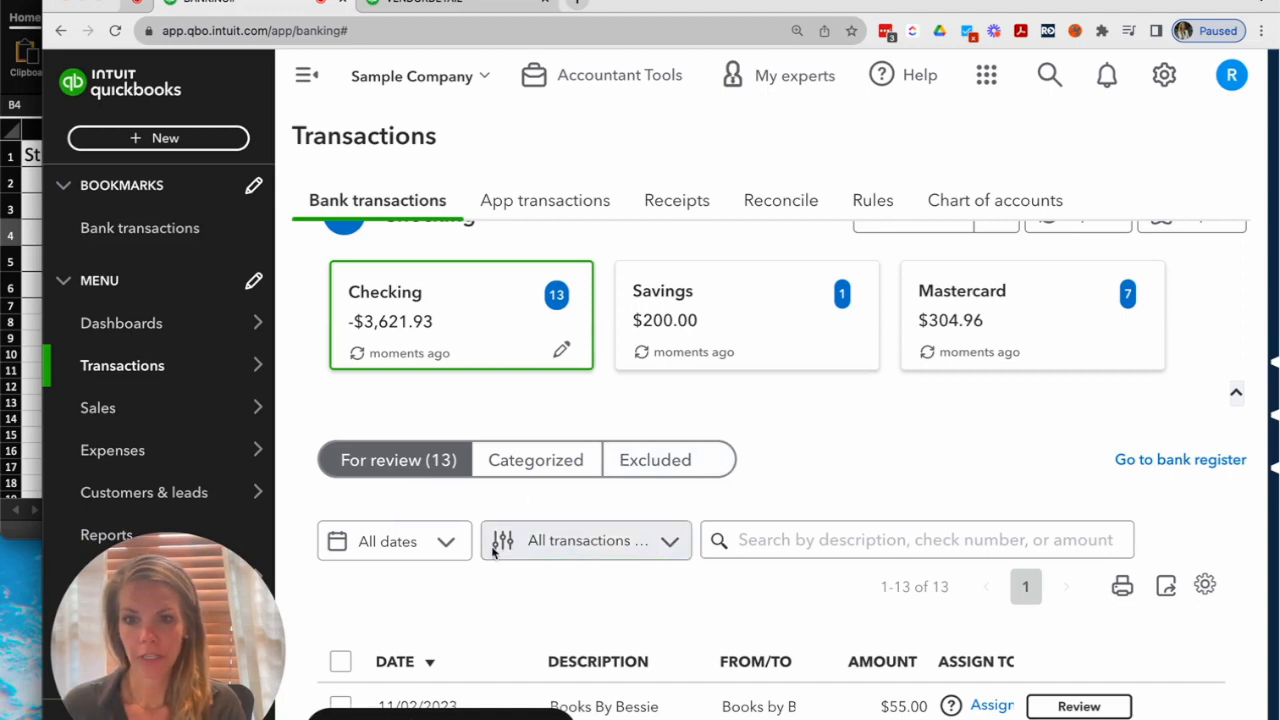
left_click(450, 545)
left_click(758, 636)
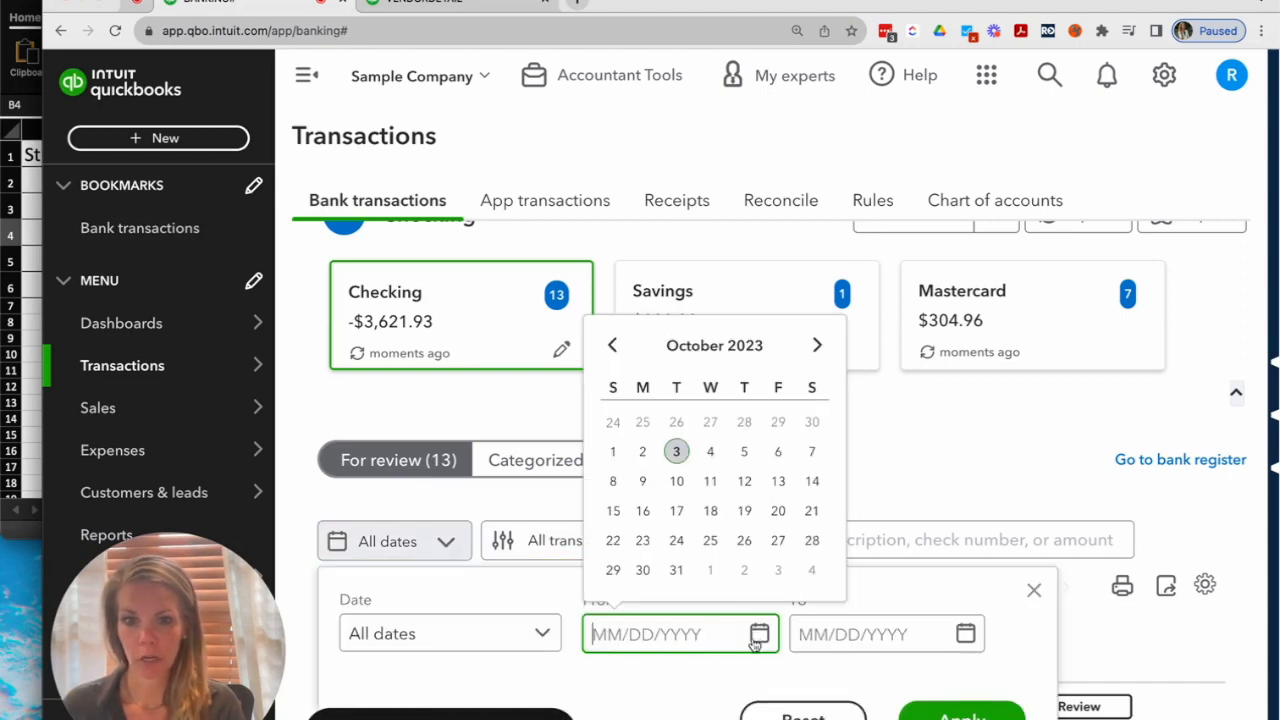
left_click(612, 345)
left_click(777, 423)
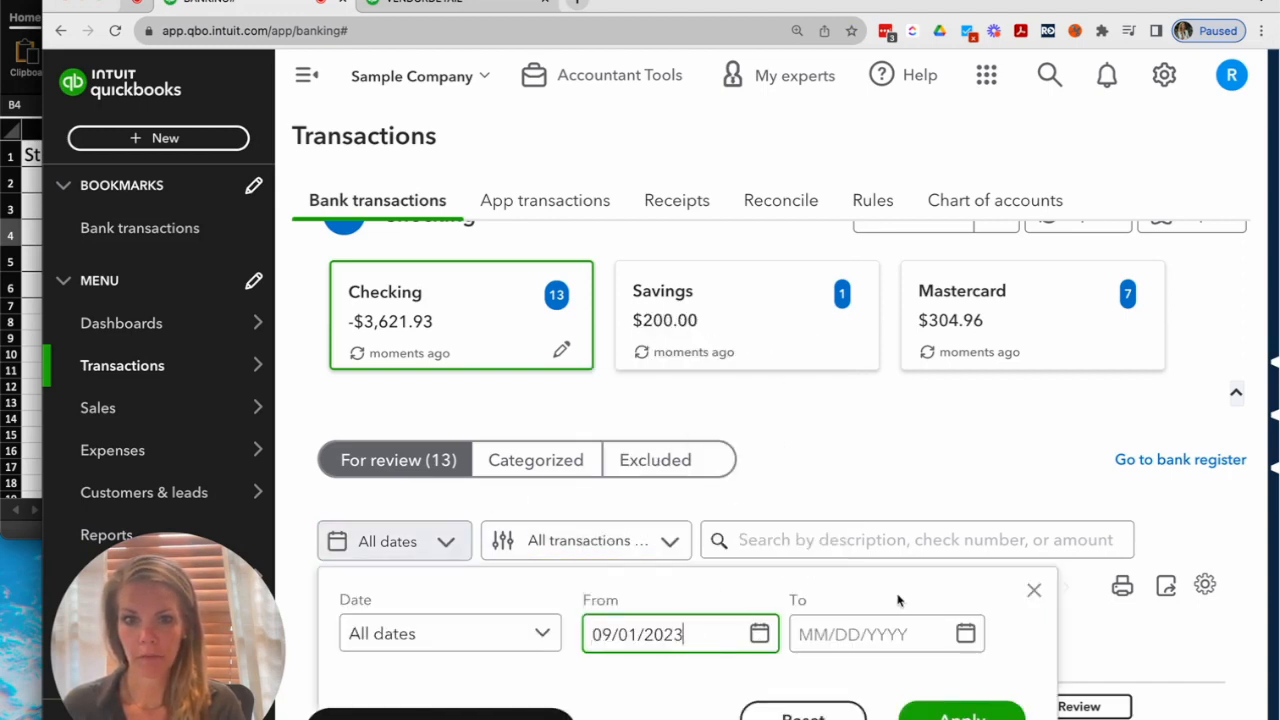
left_click(966, 634)
left_click(818, 345)
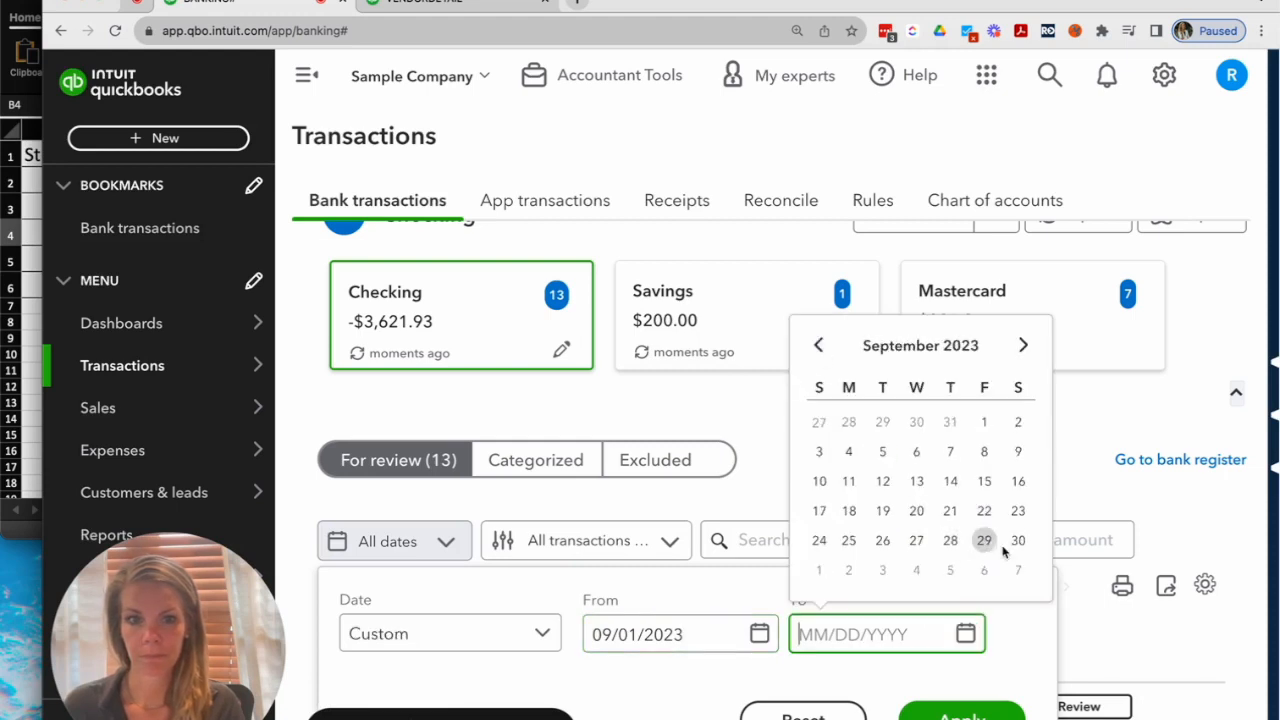
left_click(1018, 540)
left_click(962, 713)
scroll(646, 467, "down", 2)
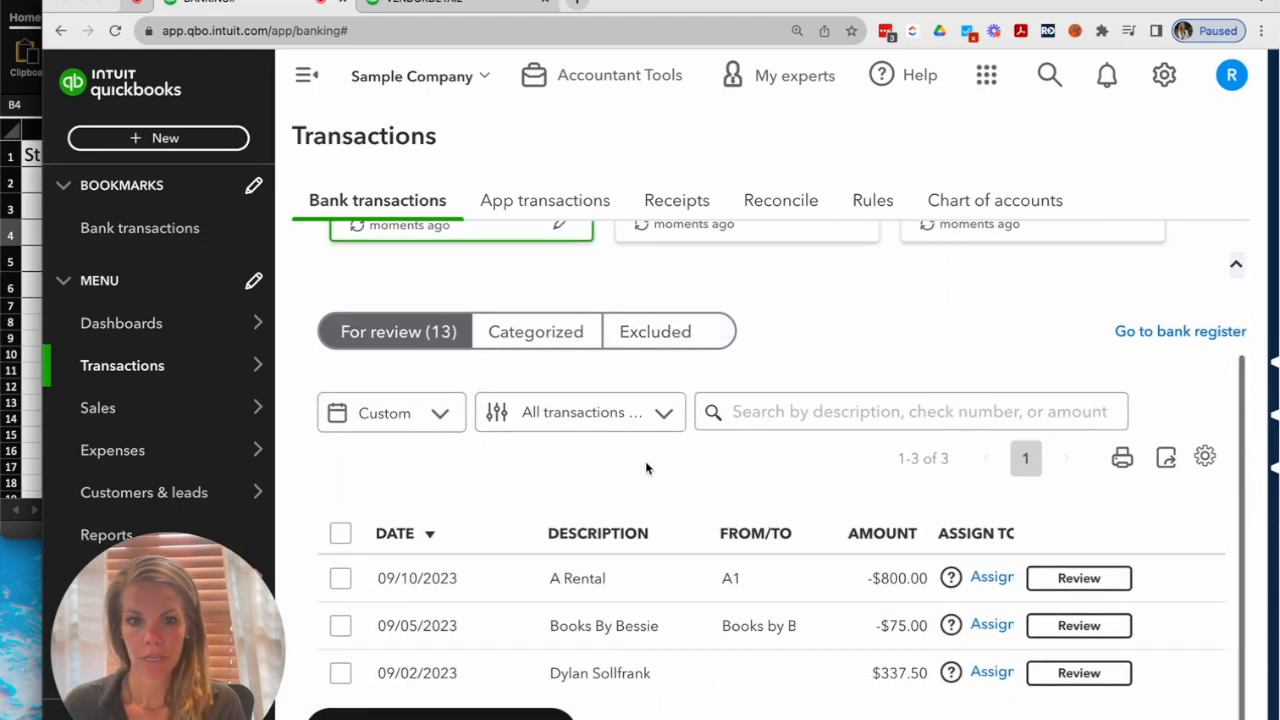
left_click(306, 75)
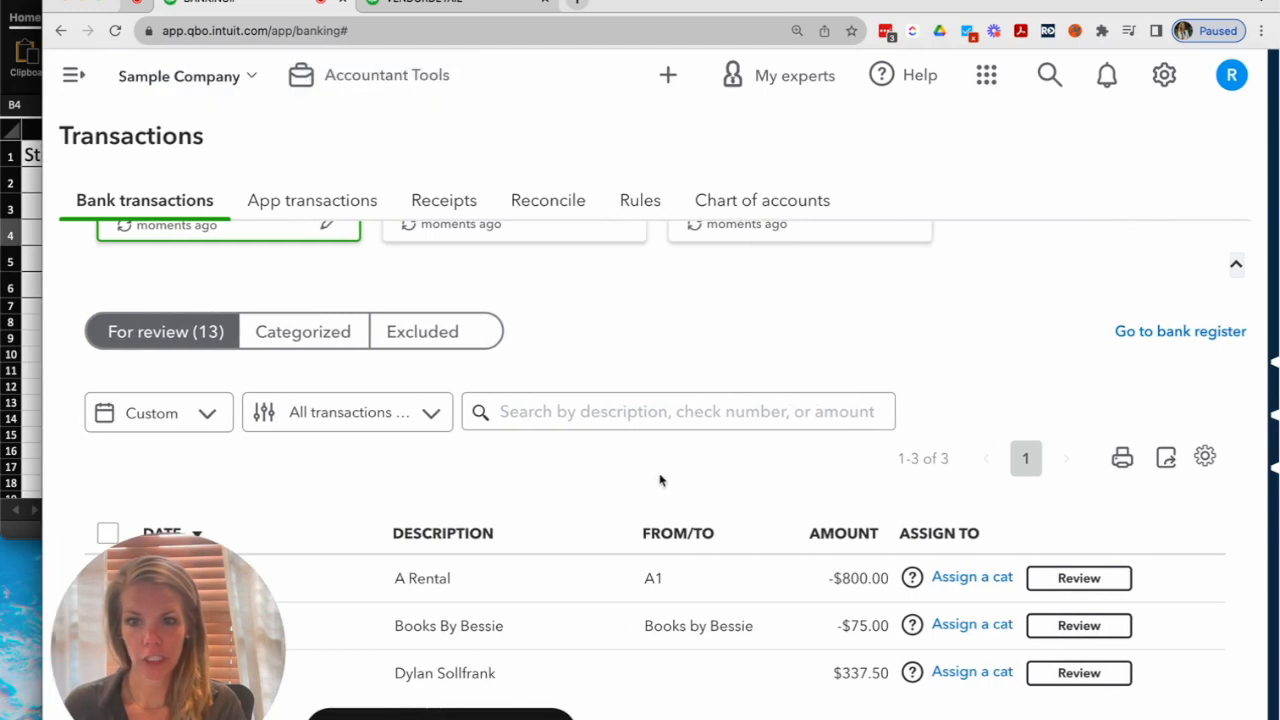
left_click_drag(237, 600, 597, 135)
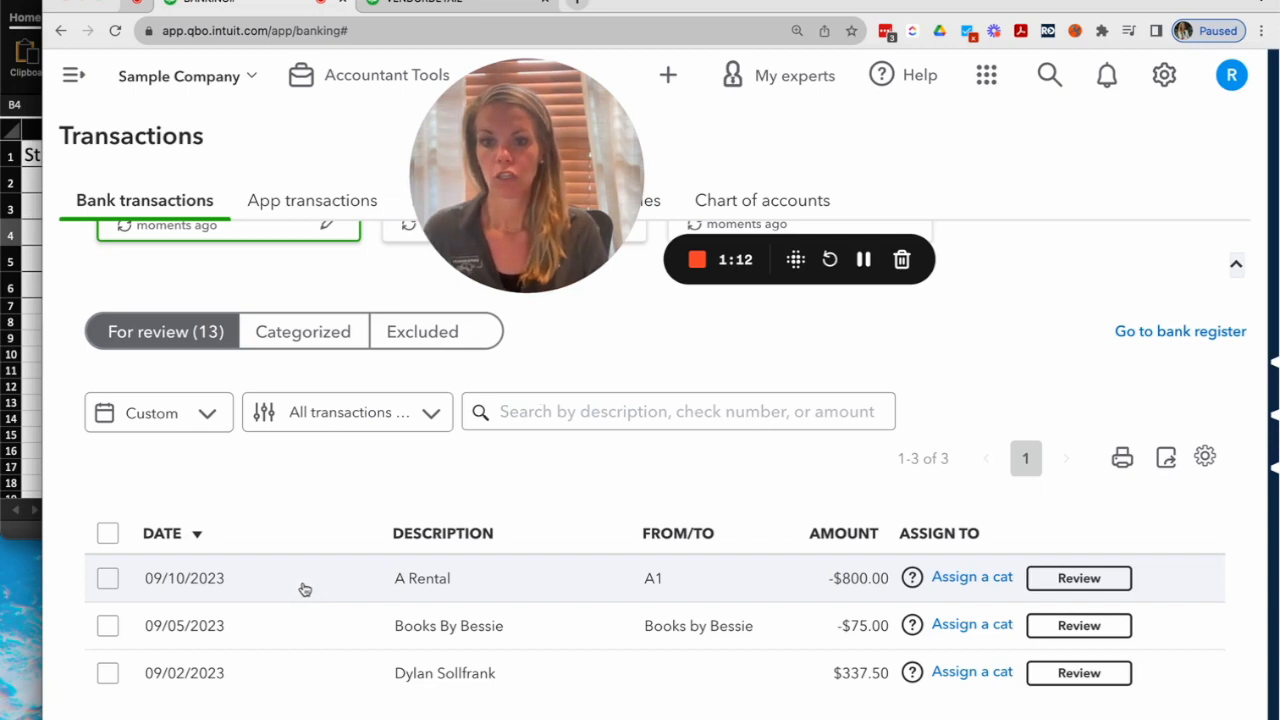
Step: Categorize the 09/10/2023 A Rental transaction under the top-level Equipment Rental expense category and confirm it
left_click(303, 589)
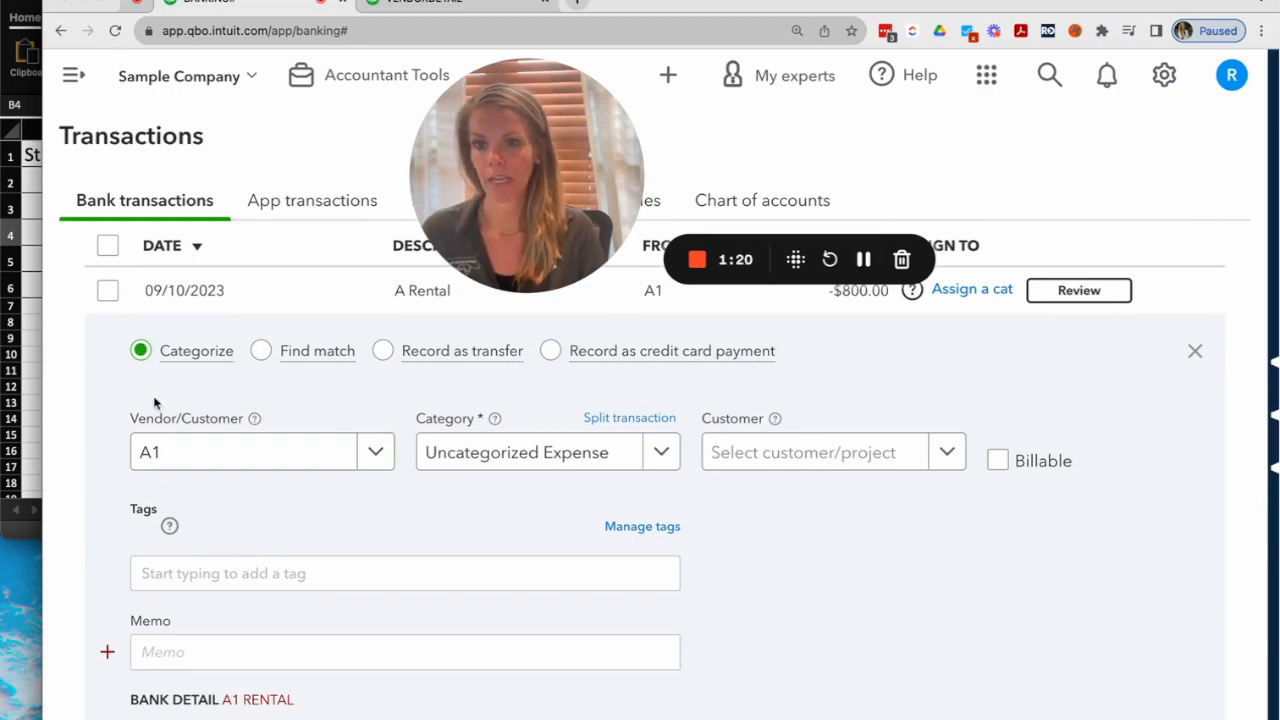
left_click(509, 460)
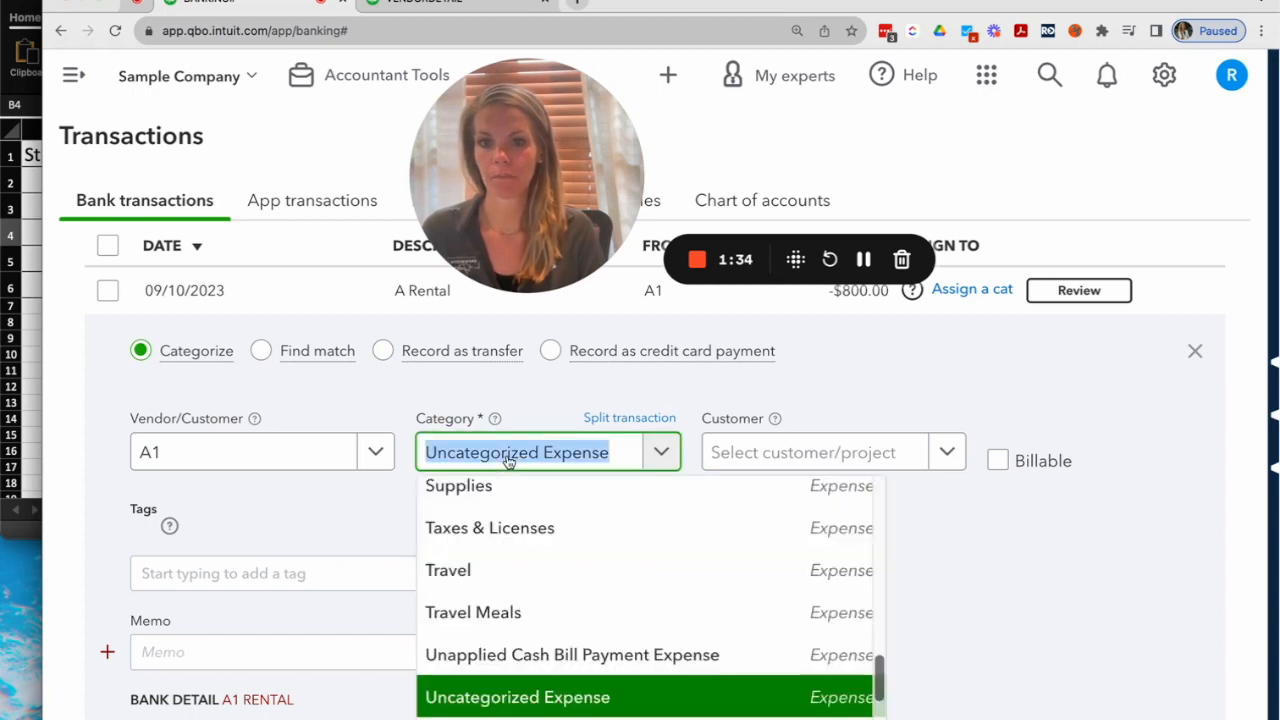
type("unc")
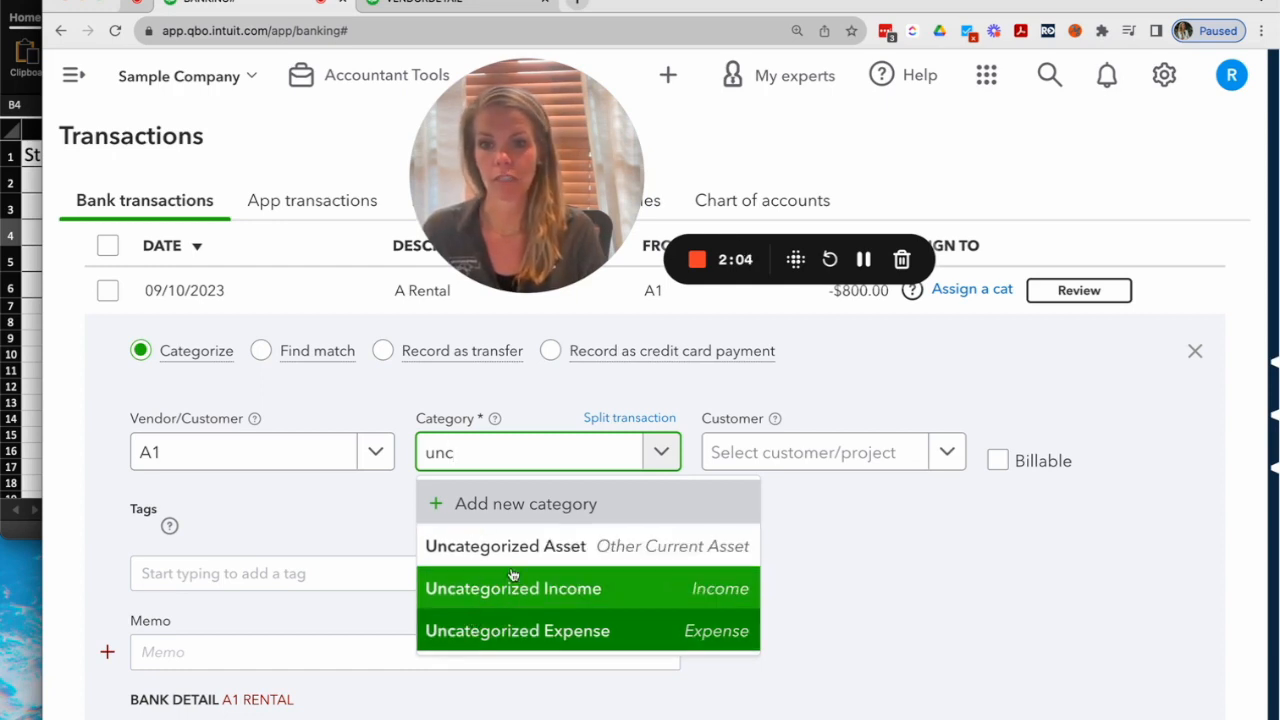
double_click(445, 457)
type("rent")
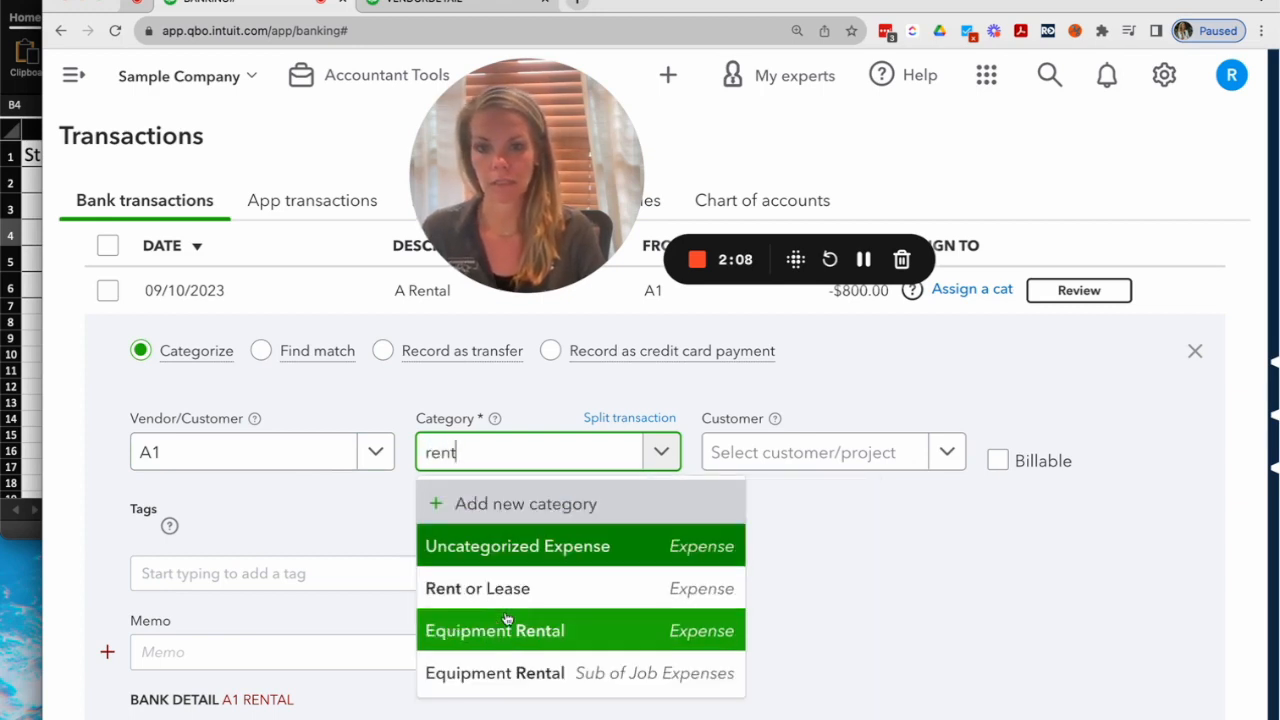
left_click(539, 630)
left_click(1120, 716)
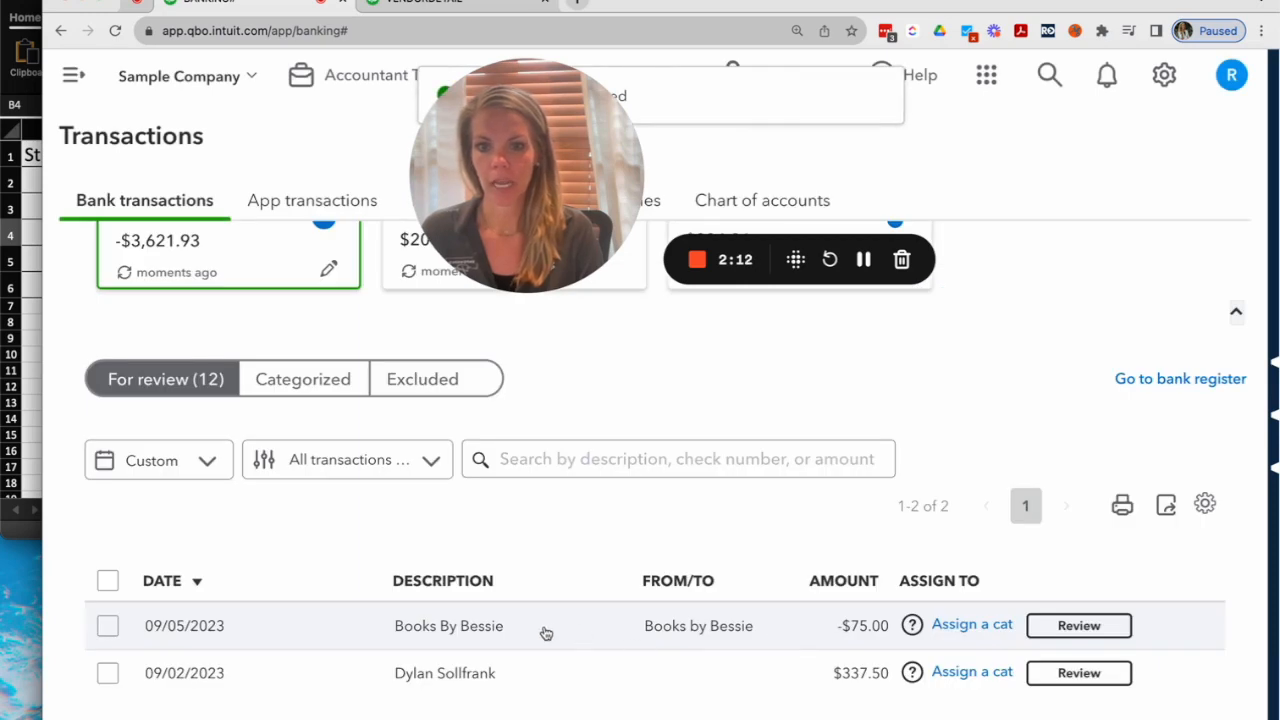
Step: Expand the 09/05/2023 Books By Bessie transaction, and look up its vendor record by searching the vendor list for "bes"
left_click(538, 637)
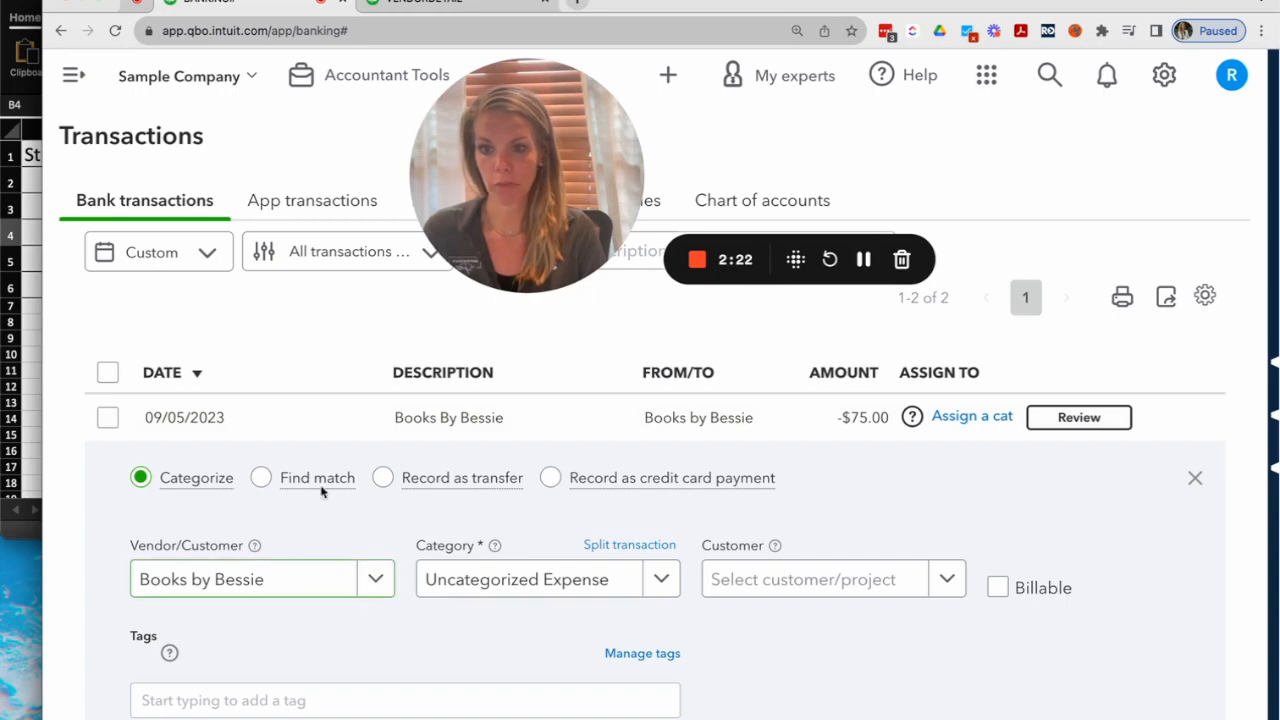
left_click(410, 6)
double_click(335, 304)
type("bel")
key("BackSpace")
type("s")
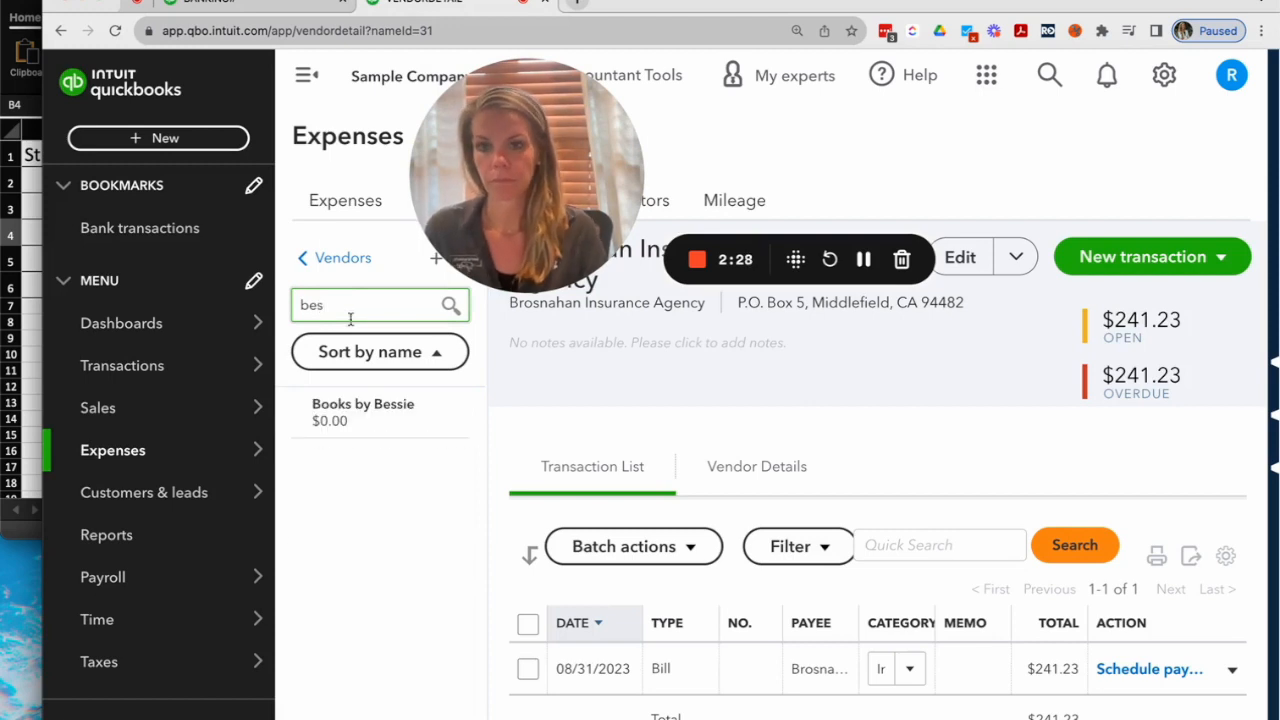
left_click(350, 410)
Step: Open the Books by Bessie vendor details for editing, review them through to the end, and save the record
mouse_move(135, 457)
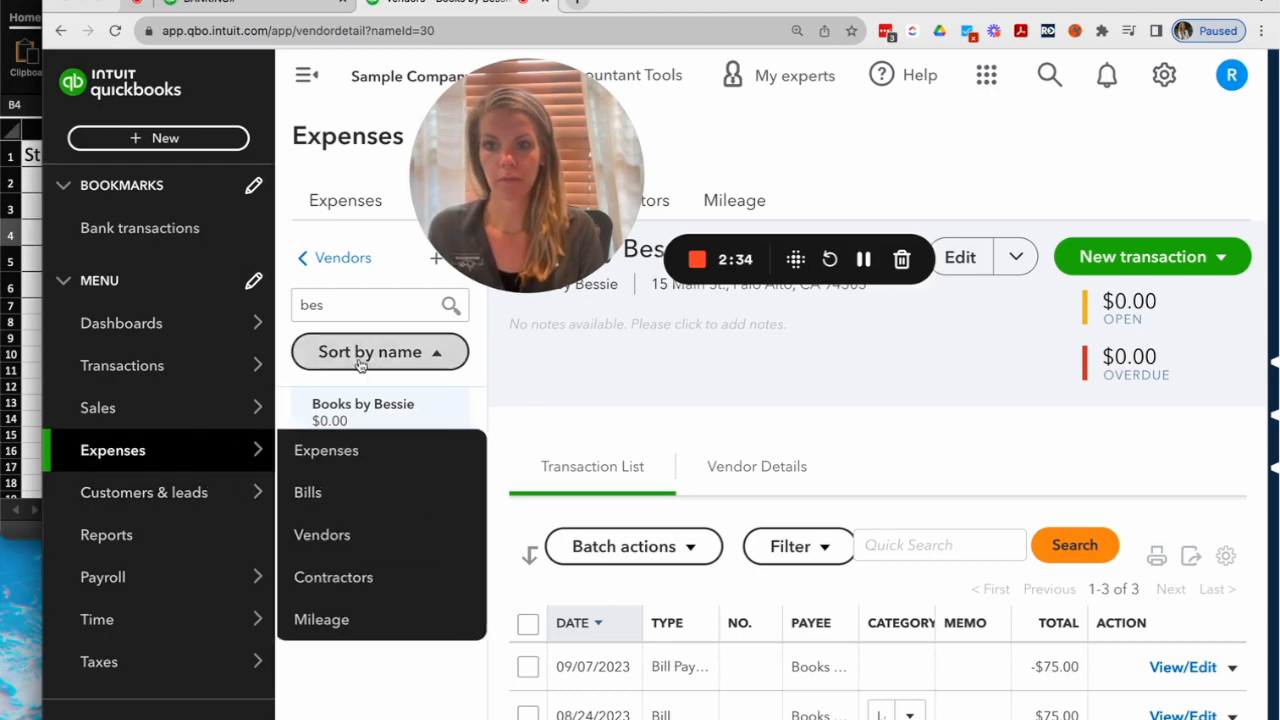
left_click(960, 258)
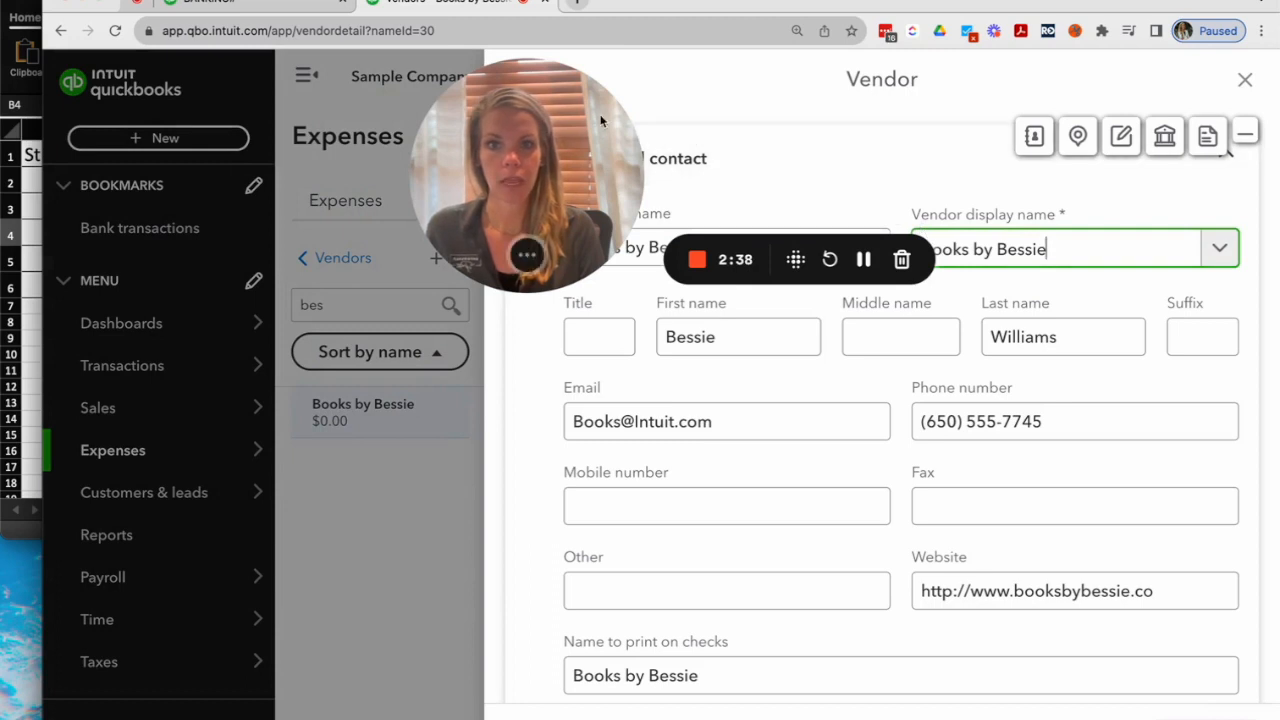
scroll(1074, 551, "down", 8)
scroll(1071, 551, "down", 8)
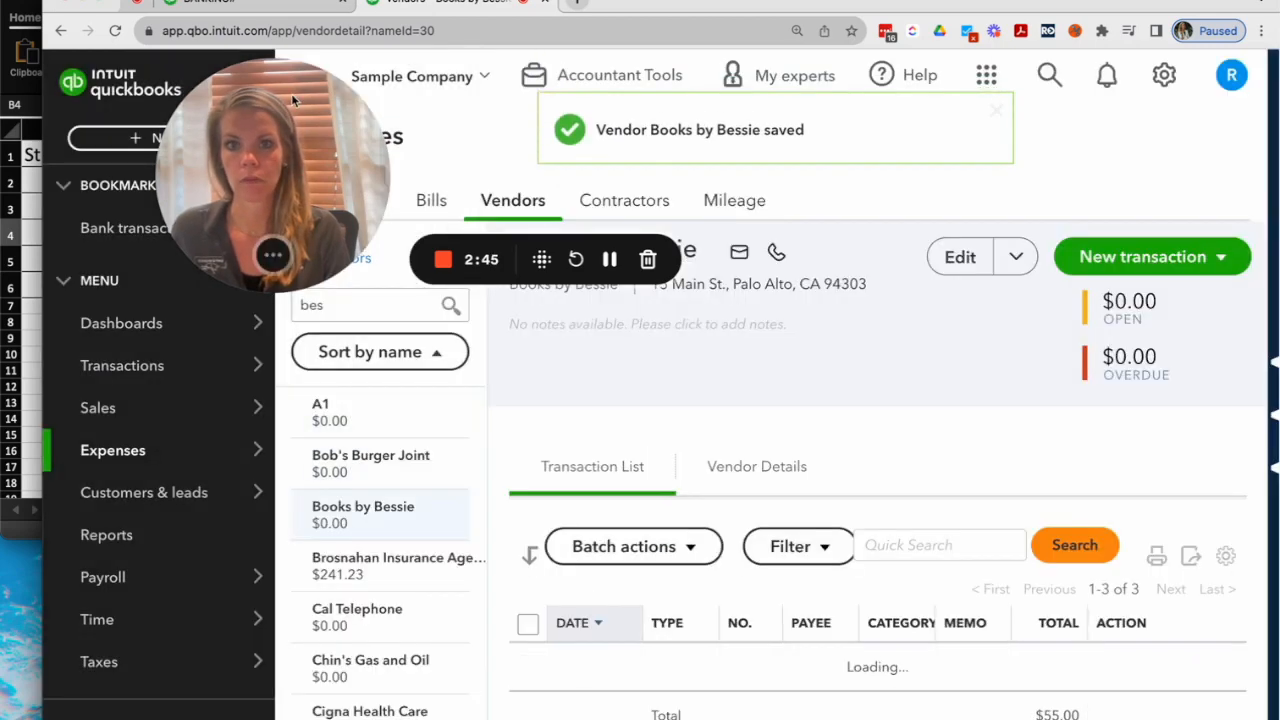
left_click_drag(296, 109, 831, 321)
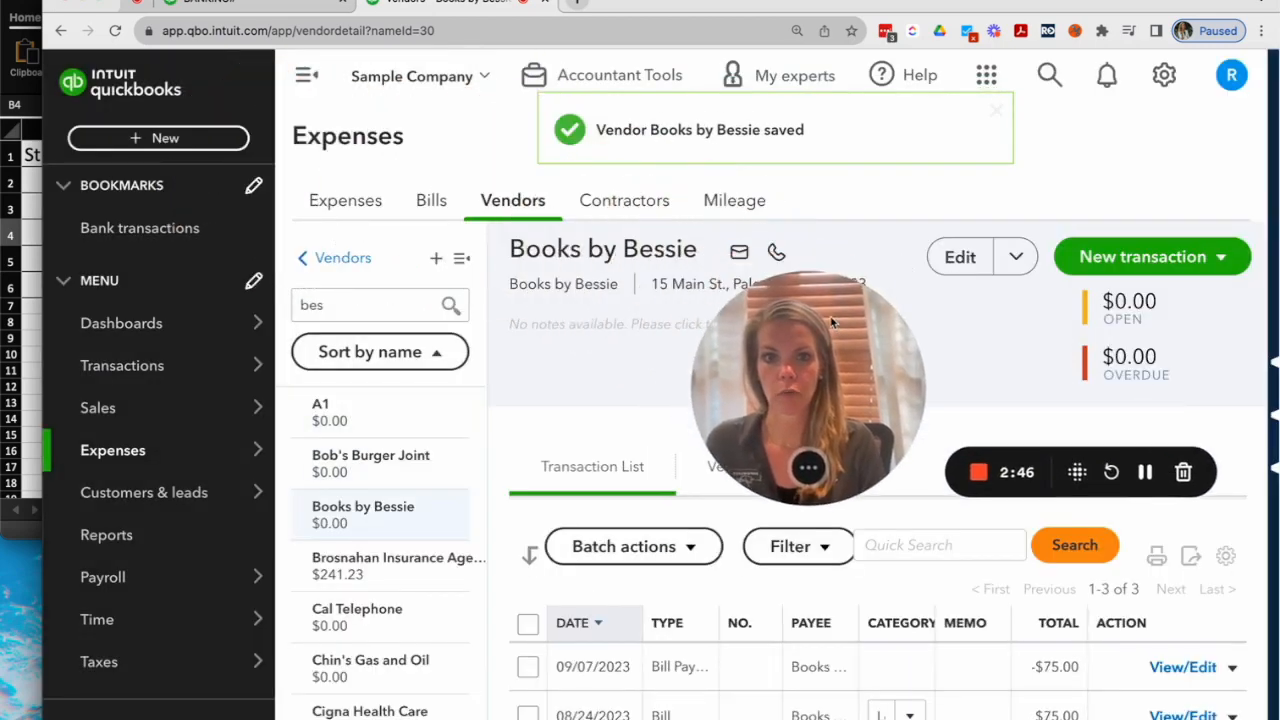
Step: Return to the bank transactions, categorize the Books By Bessie payment as Bookkeeper under Legal & Professional Fees, and confirm it
left_click(256, 4)
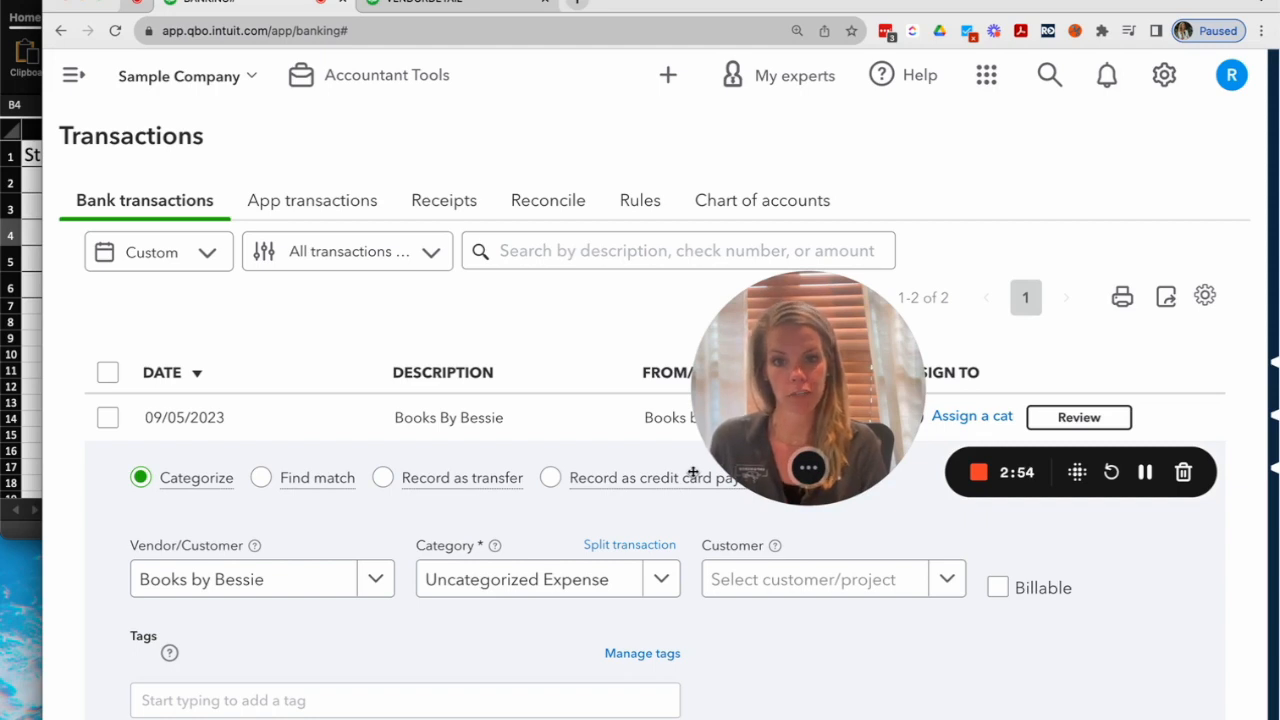
left_click(517, 591)
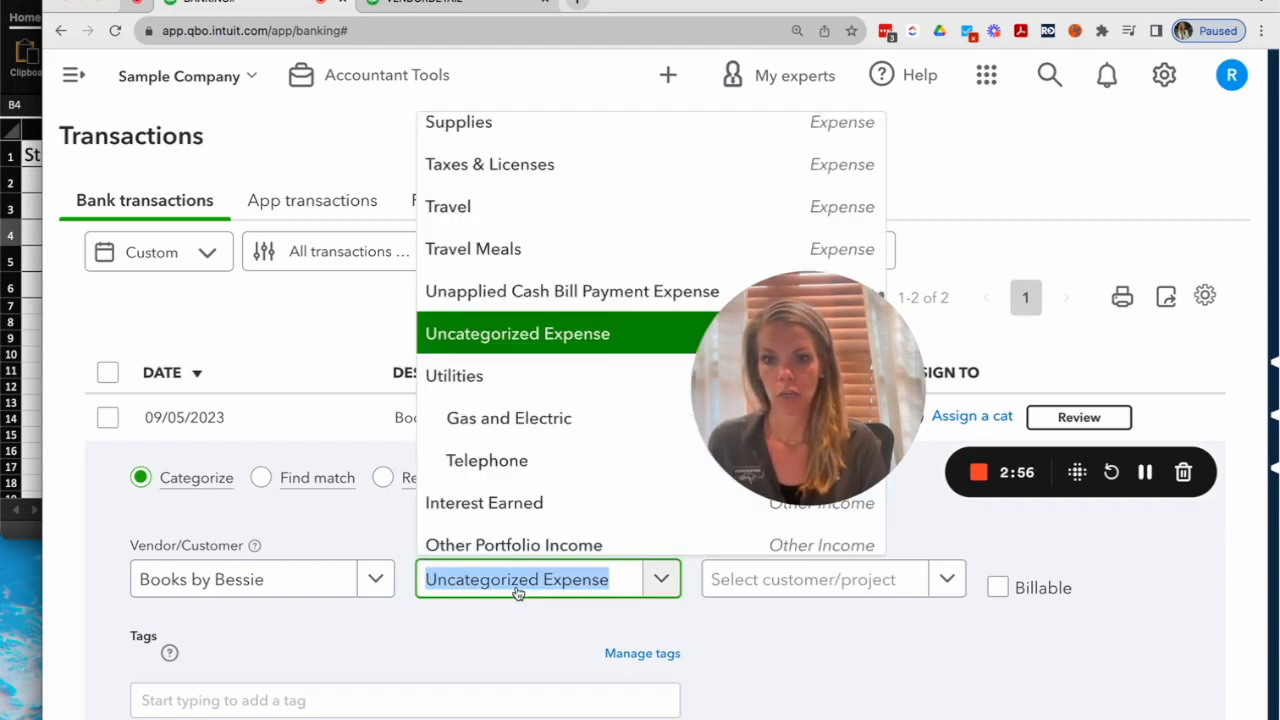
type("book")
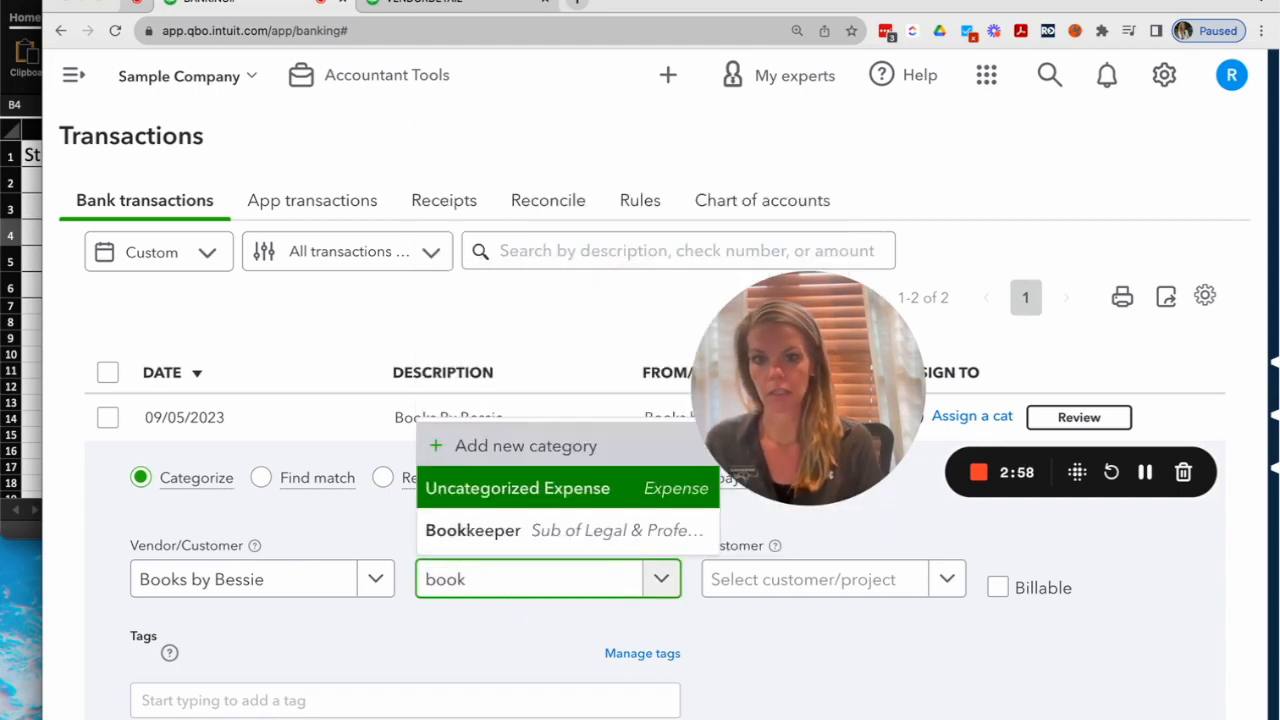
left_click(548, 535)
scroll(794, 630, "down", 5)
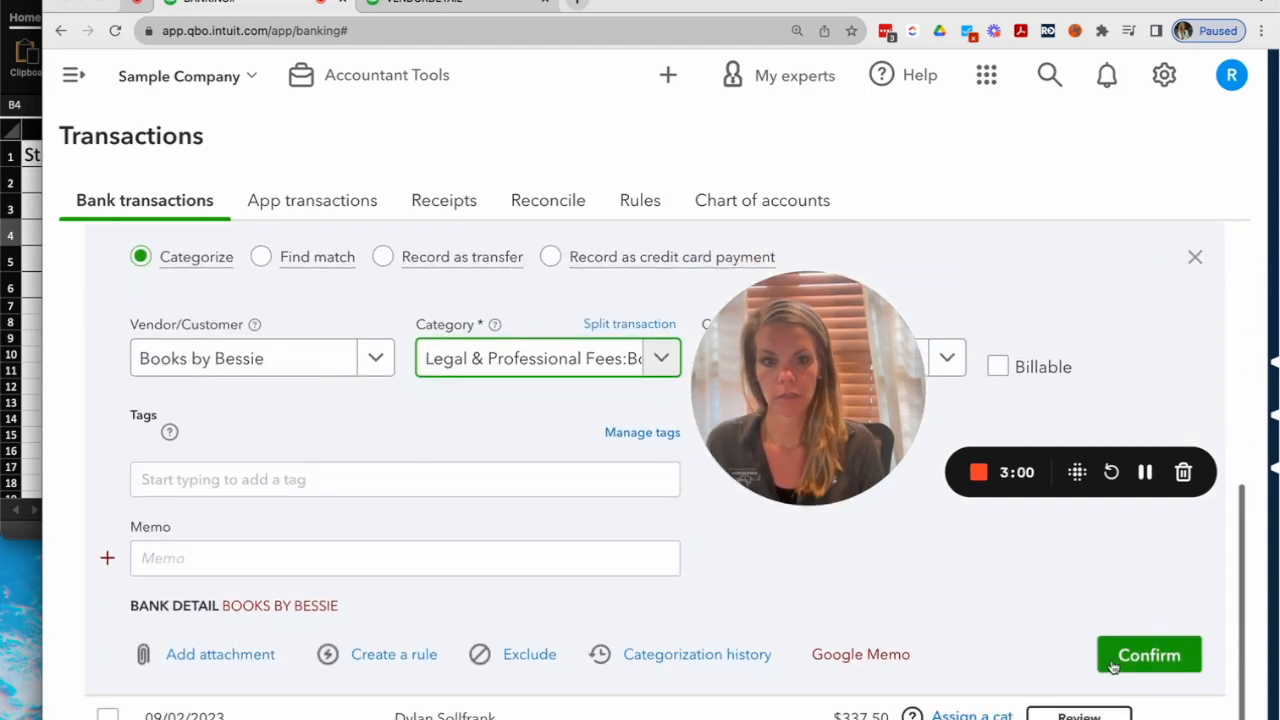
left_click(1116, 663)
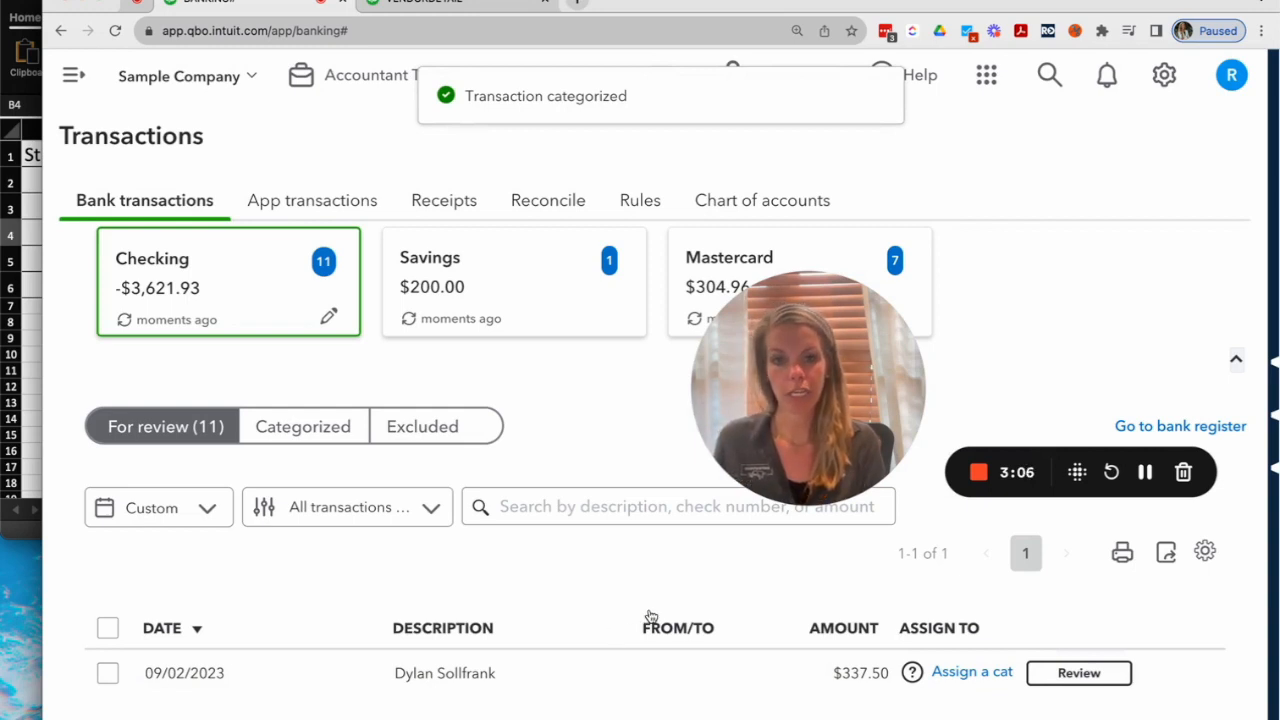
Step: Expand the 09/02/2023 deposit received from stripe, review its details, and open it for splitting
left_click(528, 678)
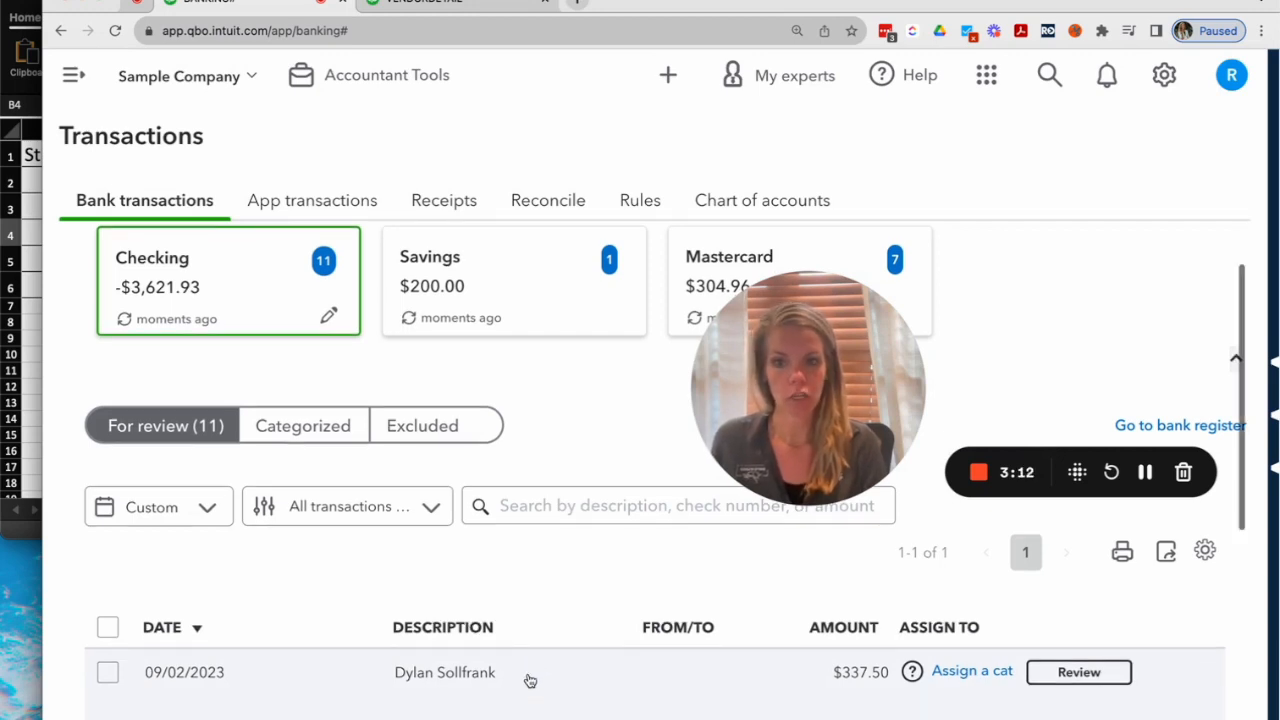
scroll(443, 683, "down", 2)
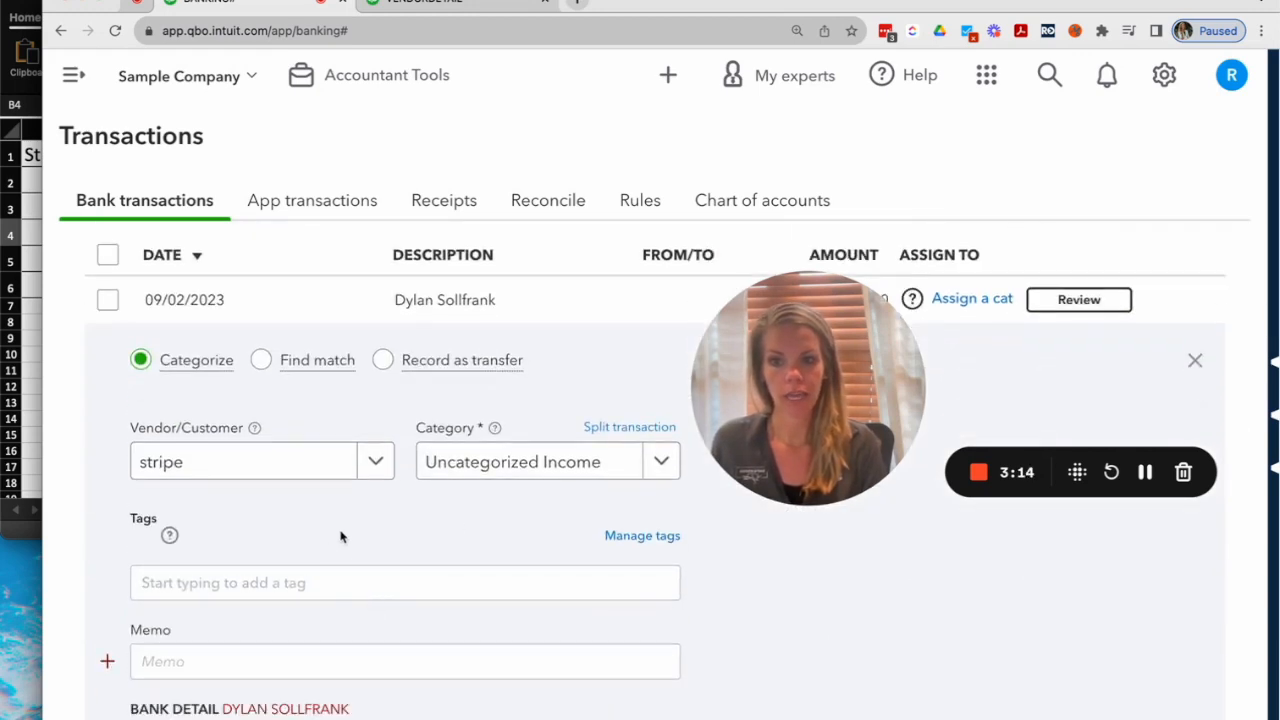
scroll(504, 537, "up", 5)
left_click_drag(780, 326, 153, 121)
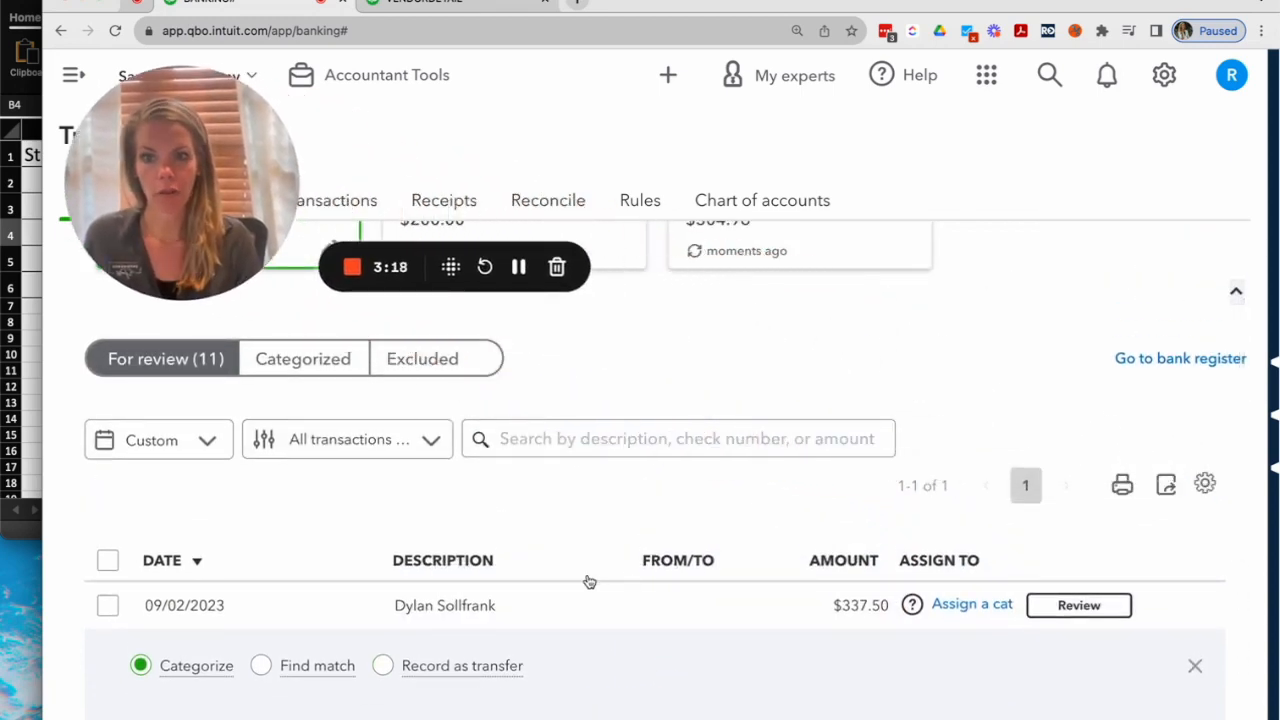
scroll(450, 610, "down", 2)
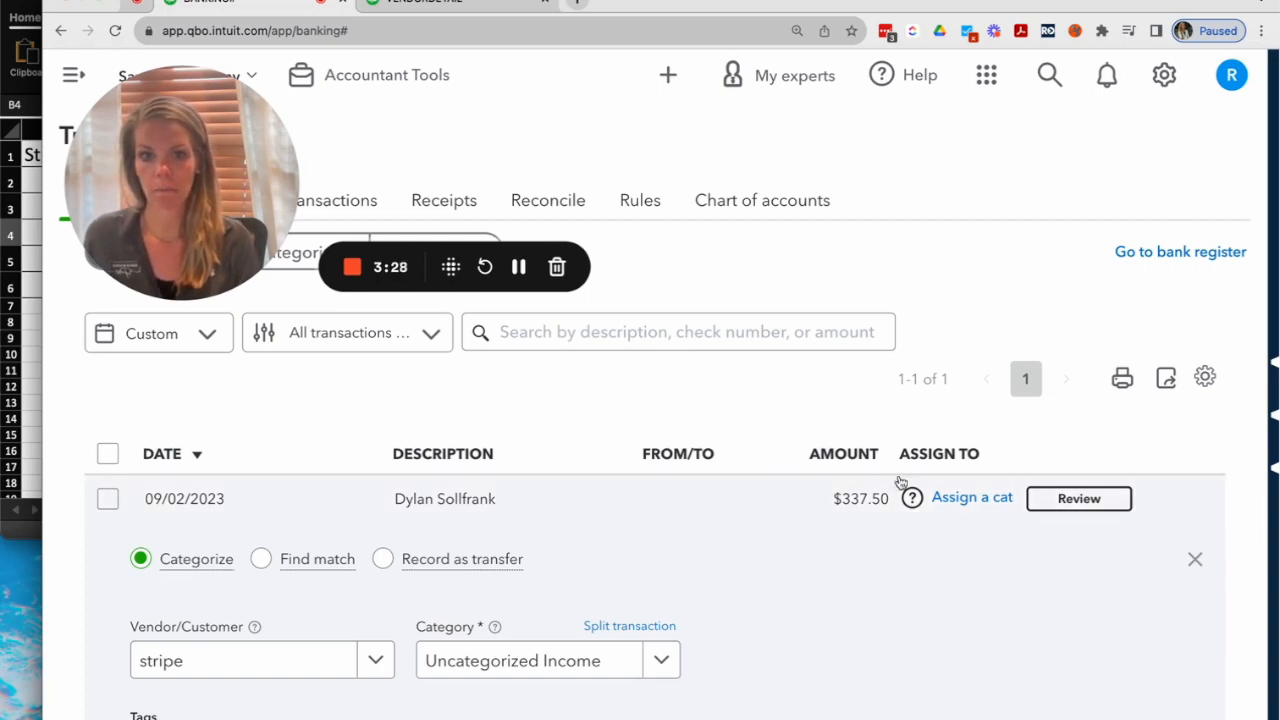
scroll(824, 612, "down", 5)
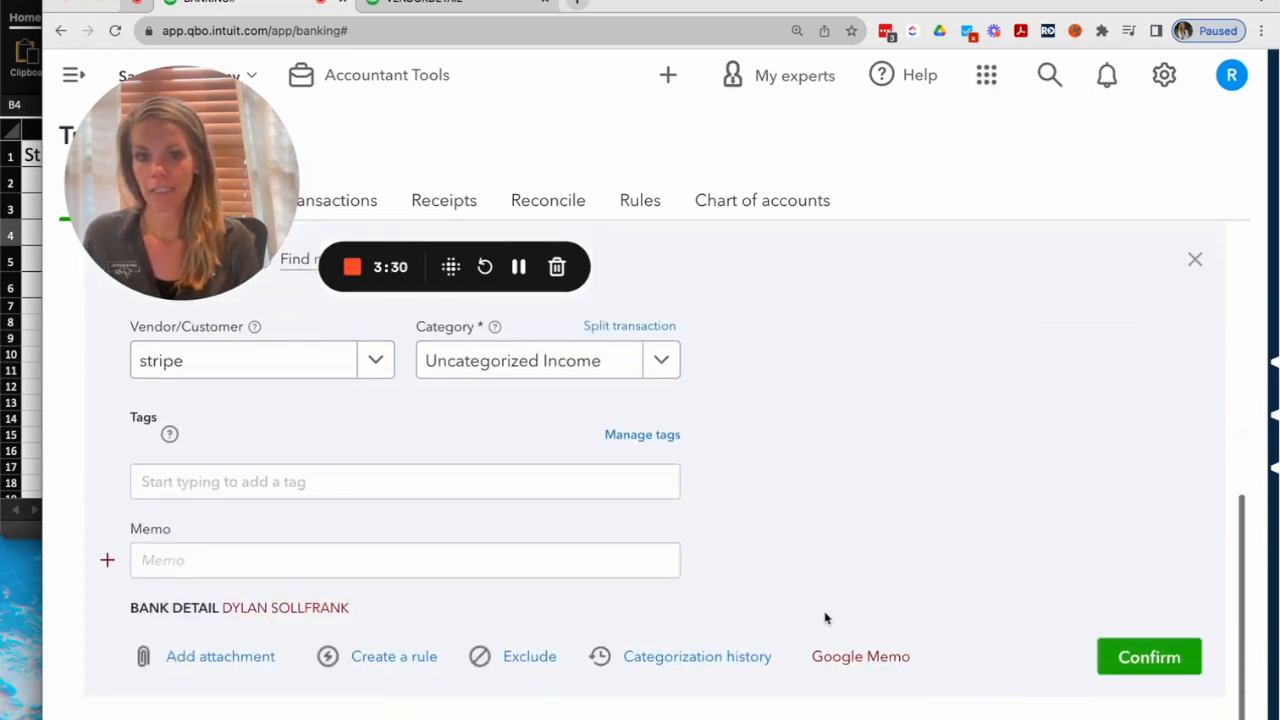
scroll(731, 455, "up", 4)
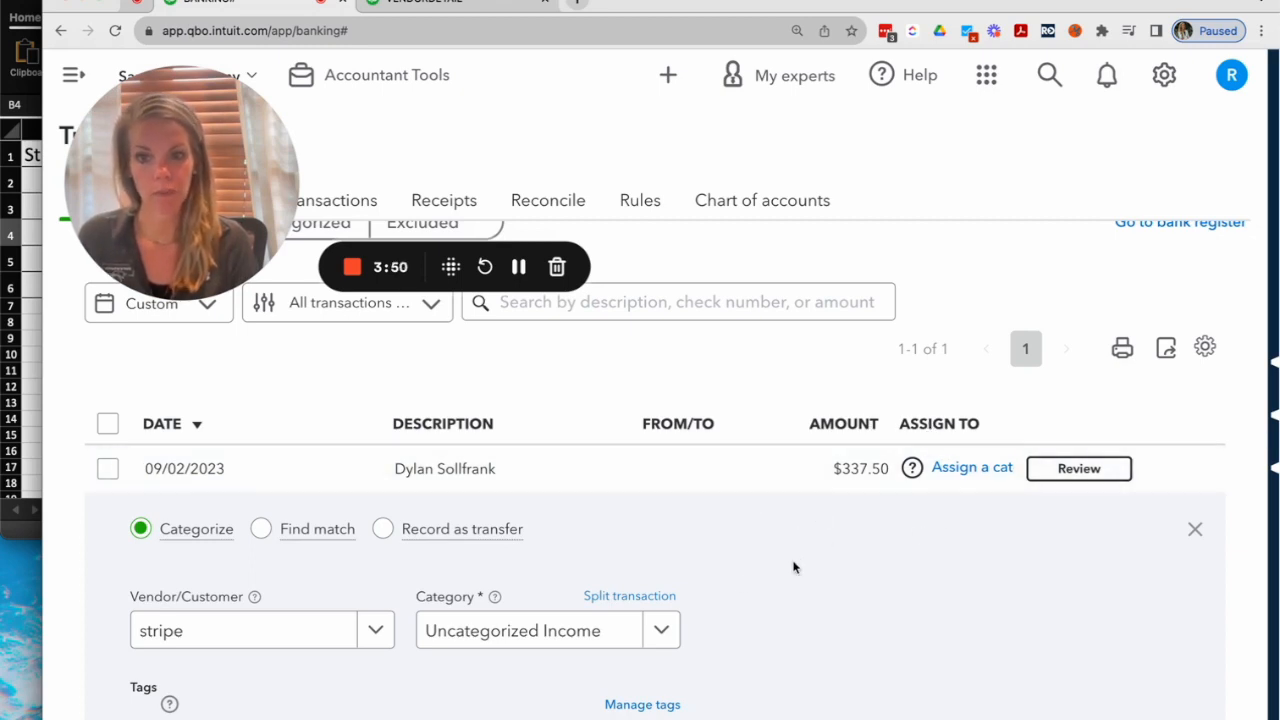
left_click(666, 596)
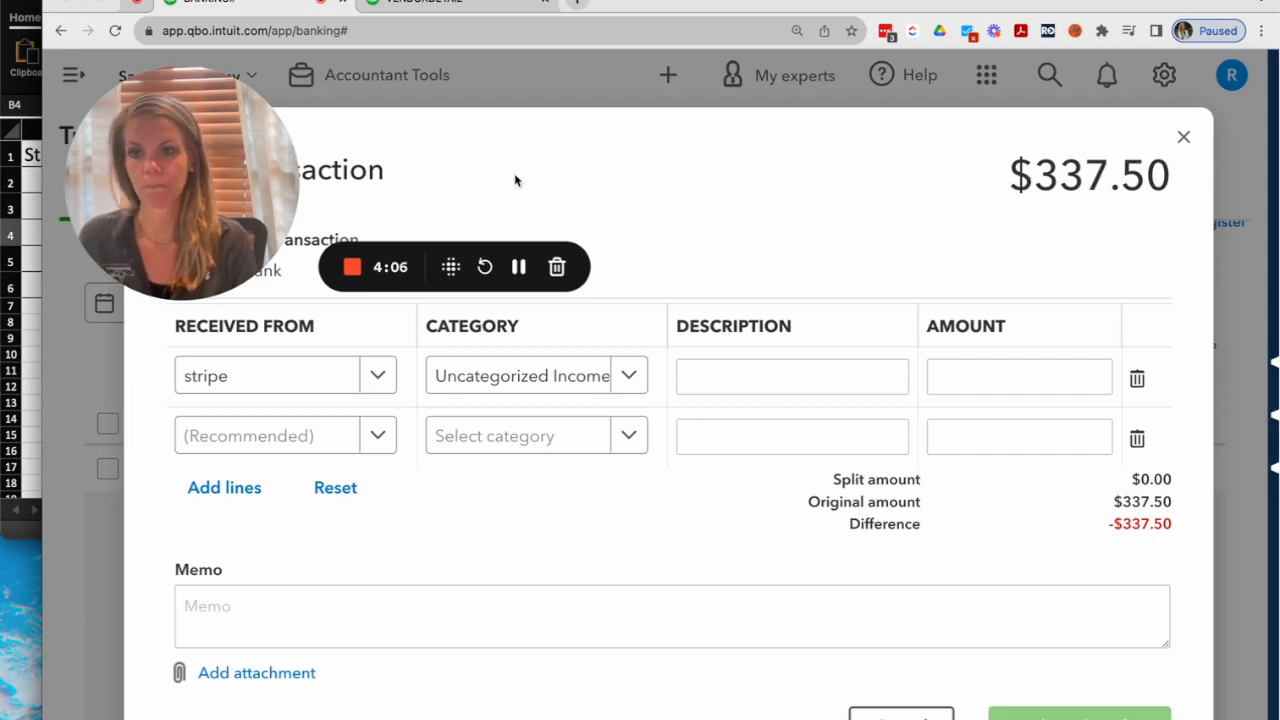
Step: Switch to the Excel sheet and examine the Stripe payout's gross sales, merchant fee, sales tax and net sales, then return to the split transaction
left_click(30, 325)
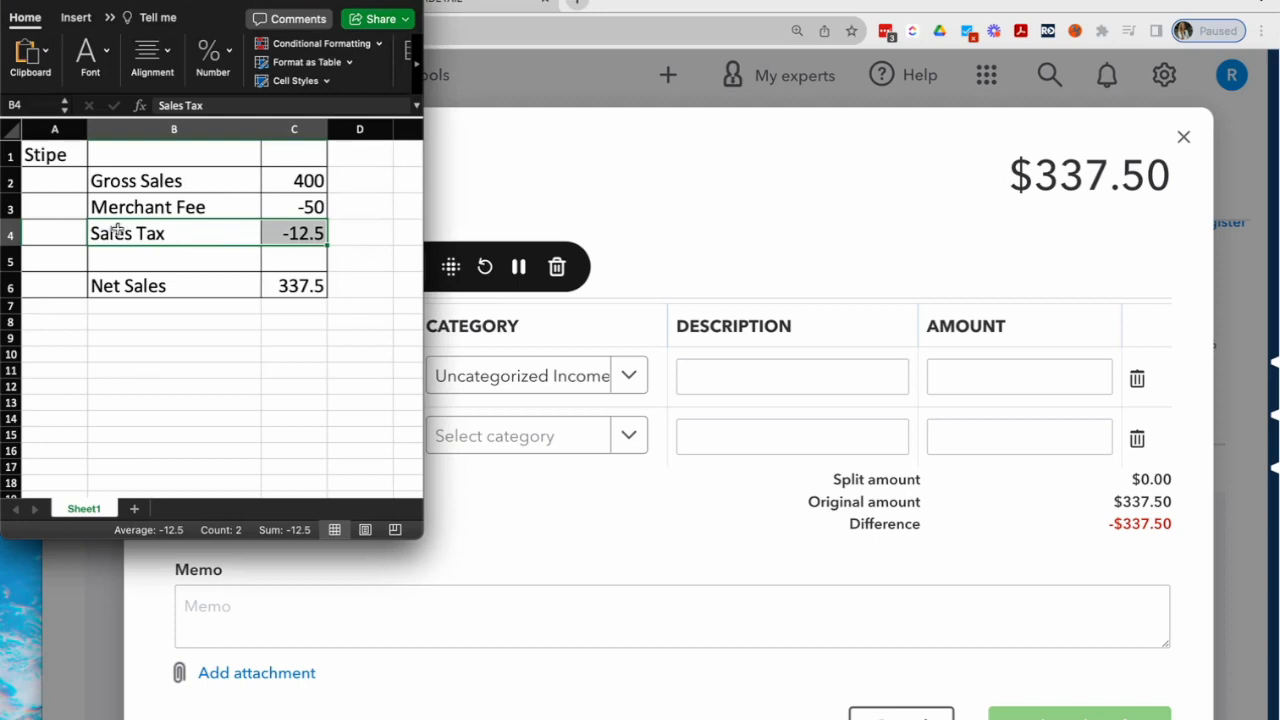
left_click_drag(121, 181, 287, 180)
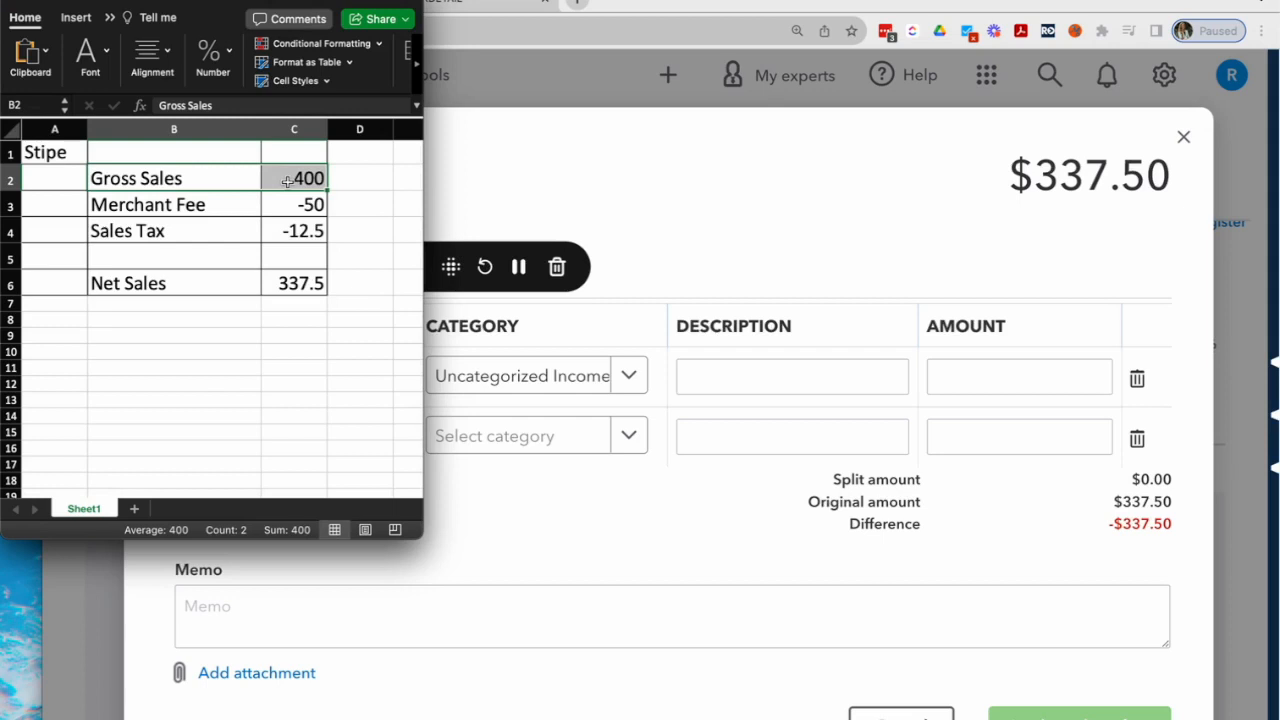
left_click_drag(196, 204, 278, 240)
left_click_drag(114, 283, 266, 293)
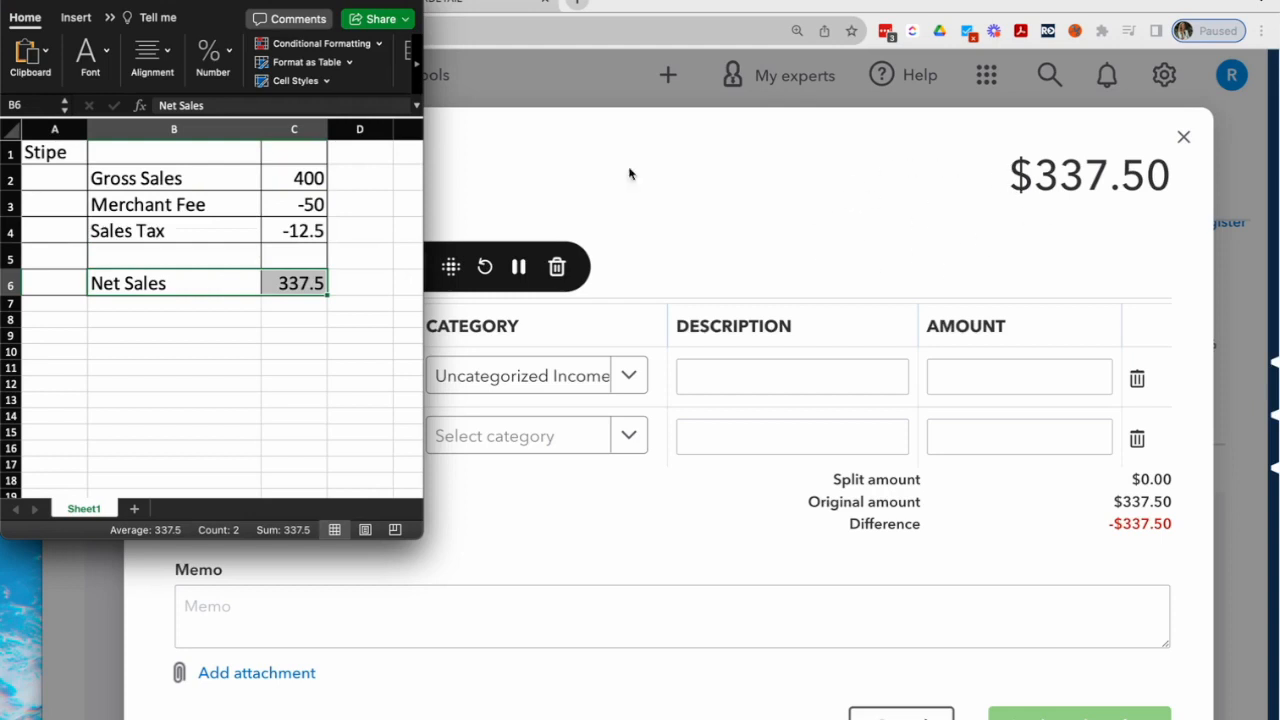
left_click(217, 188)
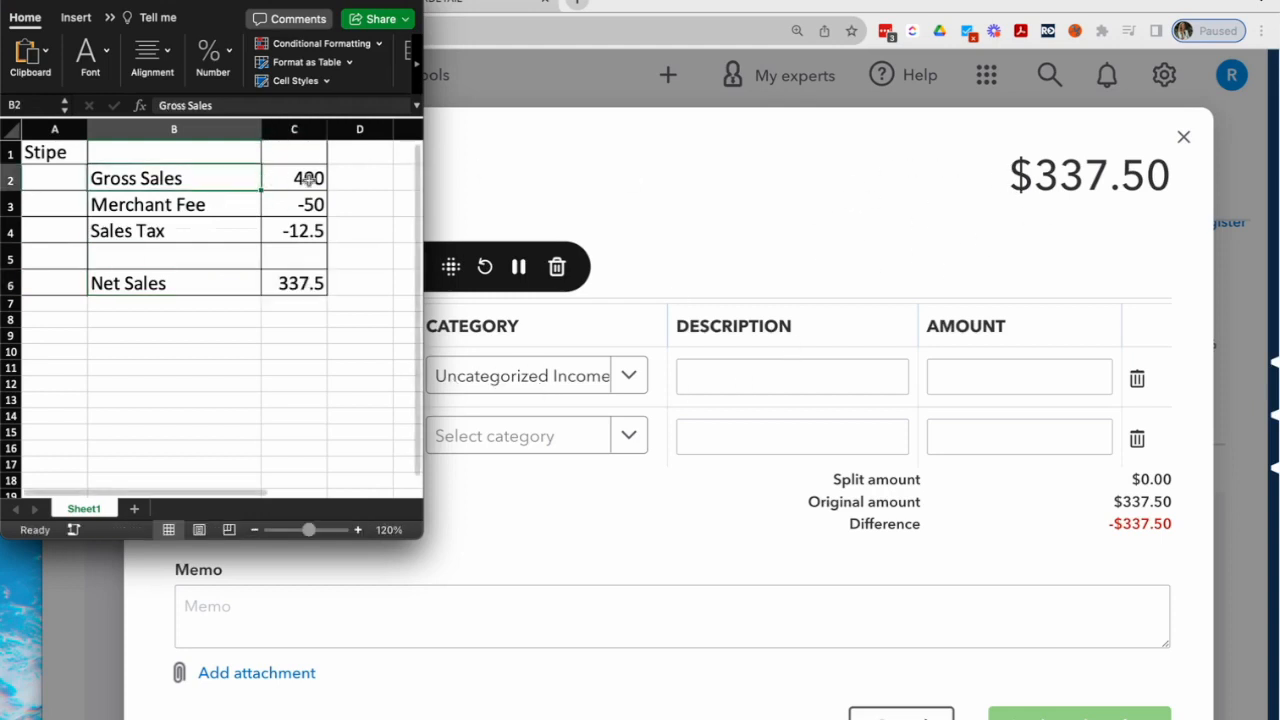
left_click_drag(297, 180, 210, 180)
left_click(693, 206)
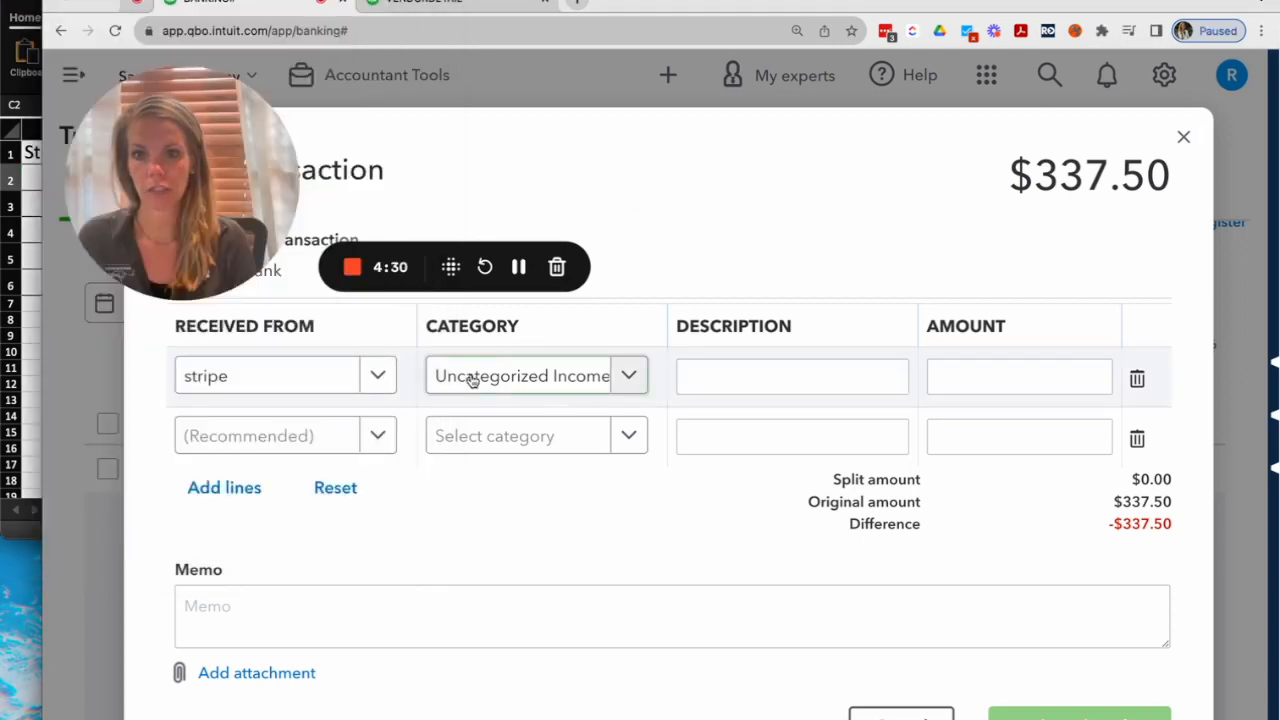
Step: Categorize the first stripe split line as Services income and set its amount to 400
left_click(484, 378)
type("serv")
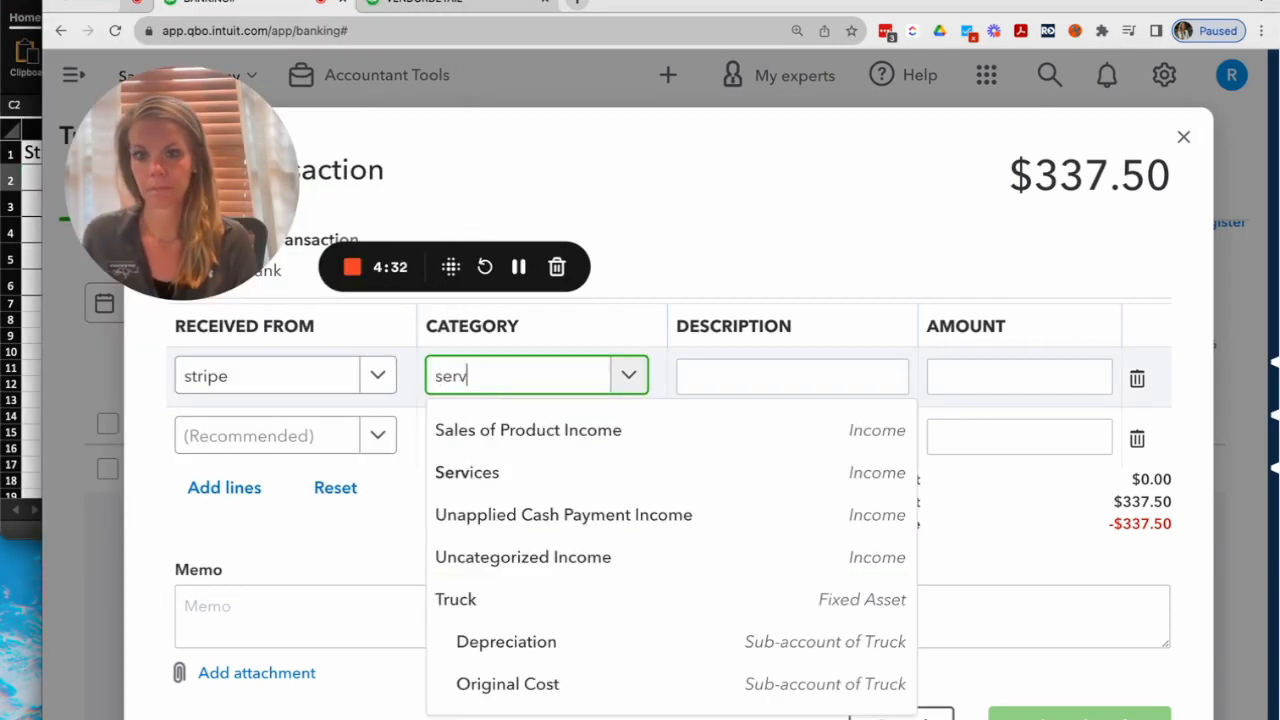
scroll(530, 455, "up", 2)
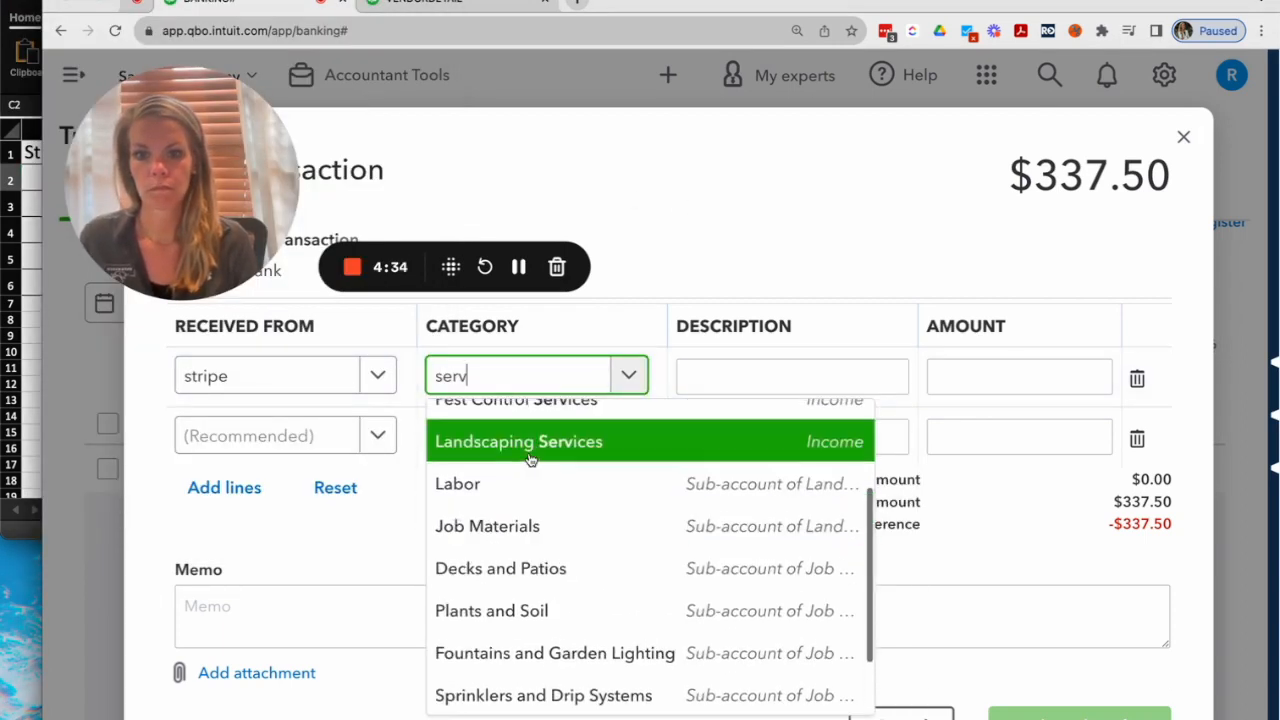
scroll(530, 458, "up", 3)
left_click(531, 511)
left_click(966, 384)
type("400")
left_click(862, 234)
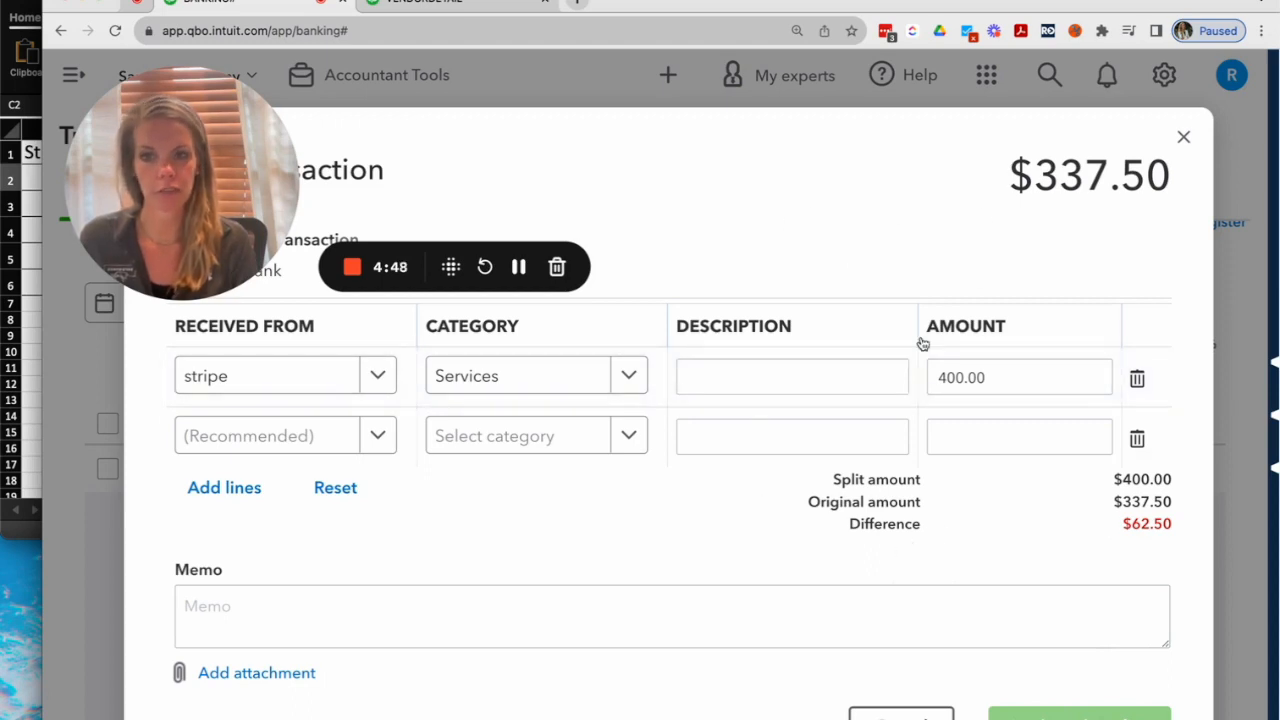
Step: Fill in the second split line with stripe as payer, the Merchant Fee category and the fee from the Excel sheet, -50
left_click(250, 440)
type("stri")
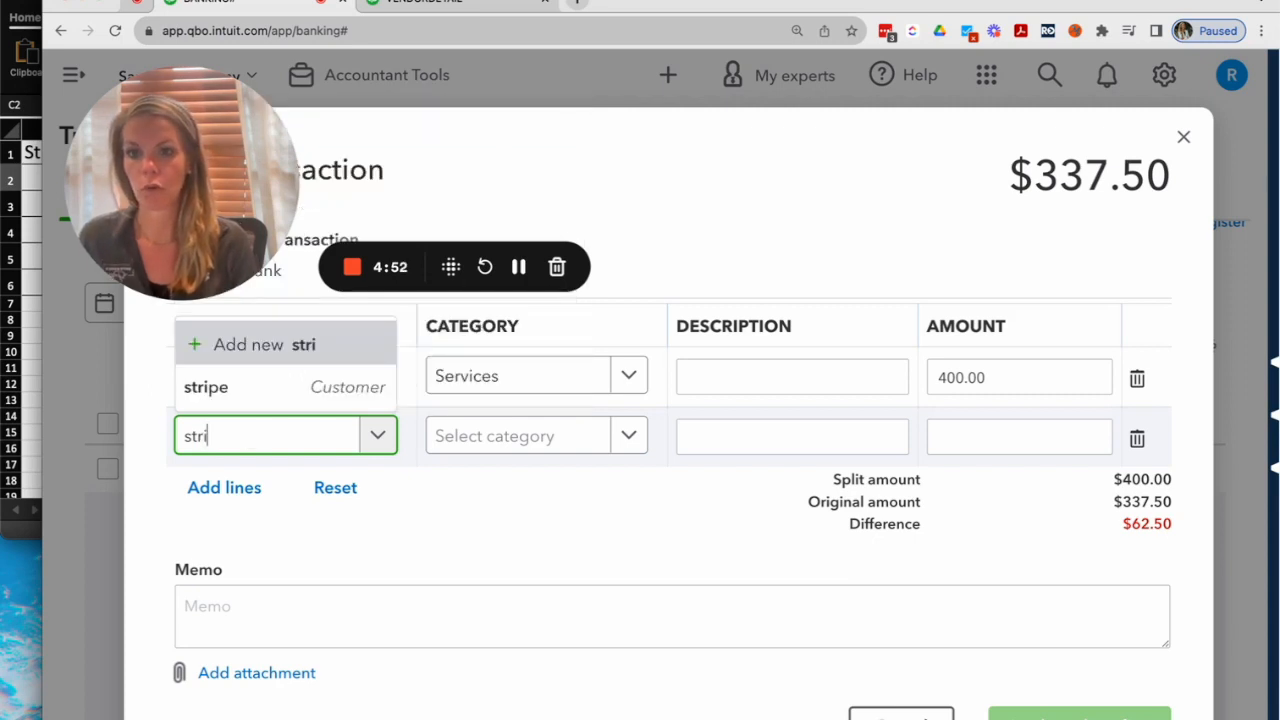
left_click(248, 390)
left_click(27, 340)
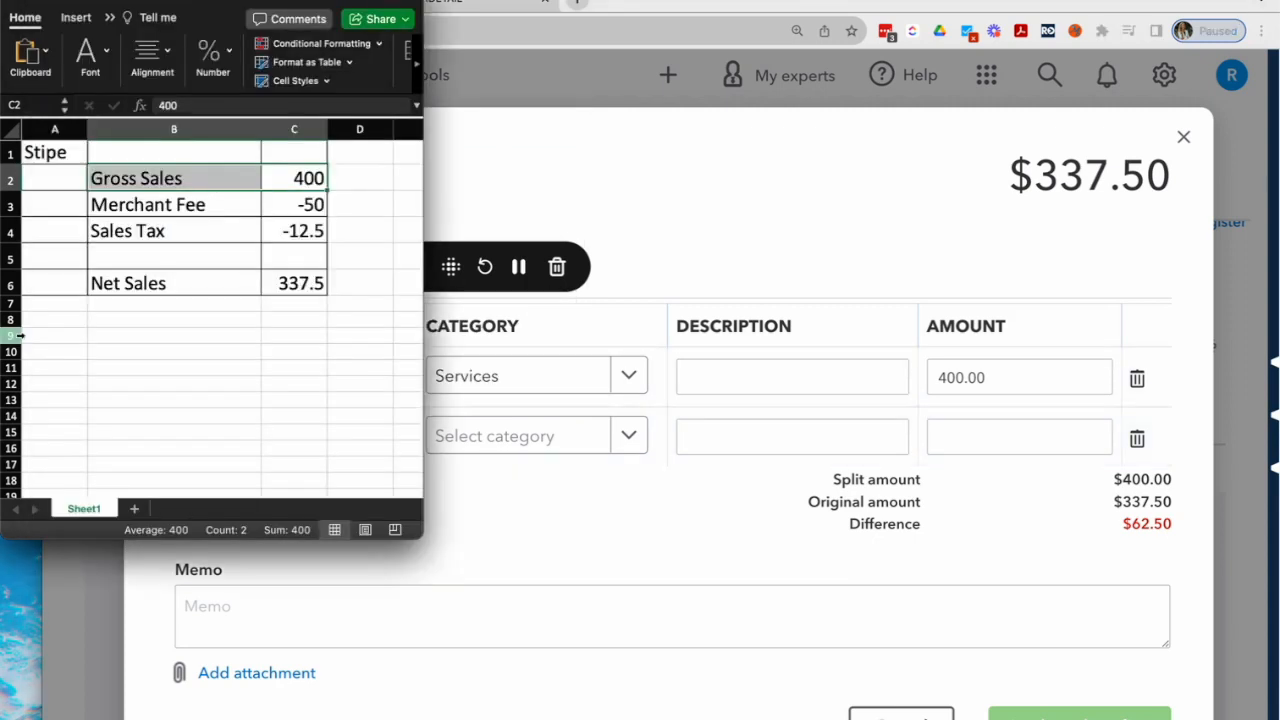
left_click_drag(277, 204, 218, 207)
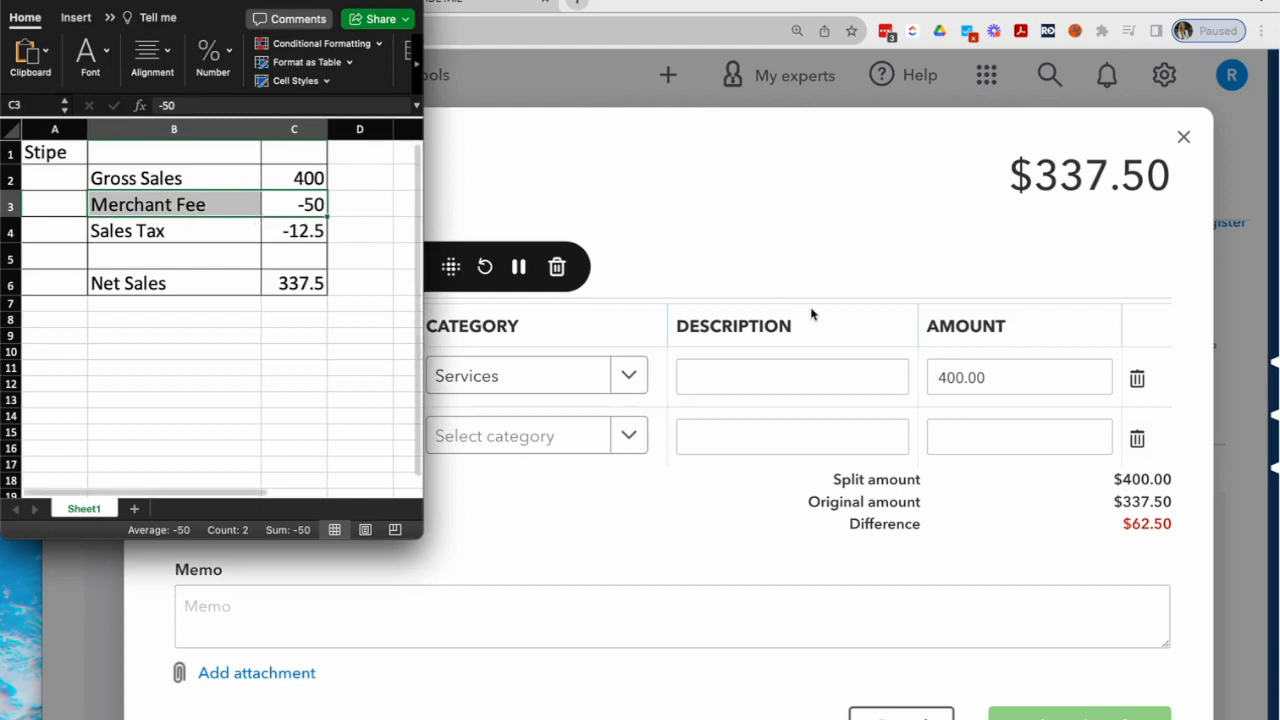
left_click(573, 421)
left_click(523, 437)
type("mer")
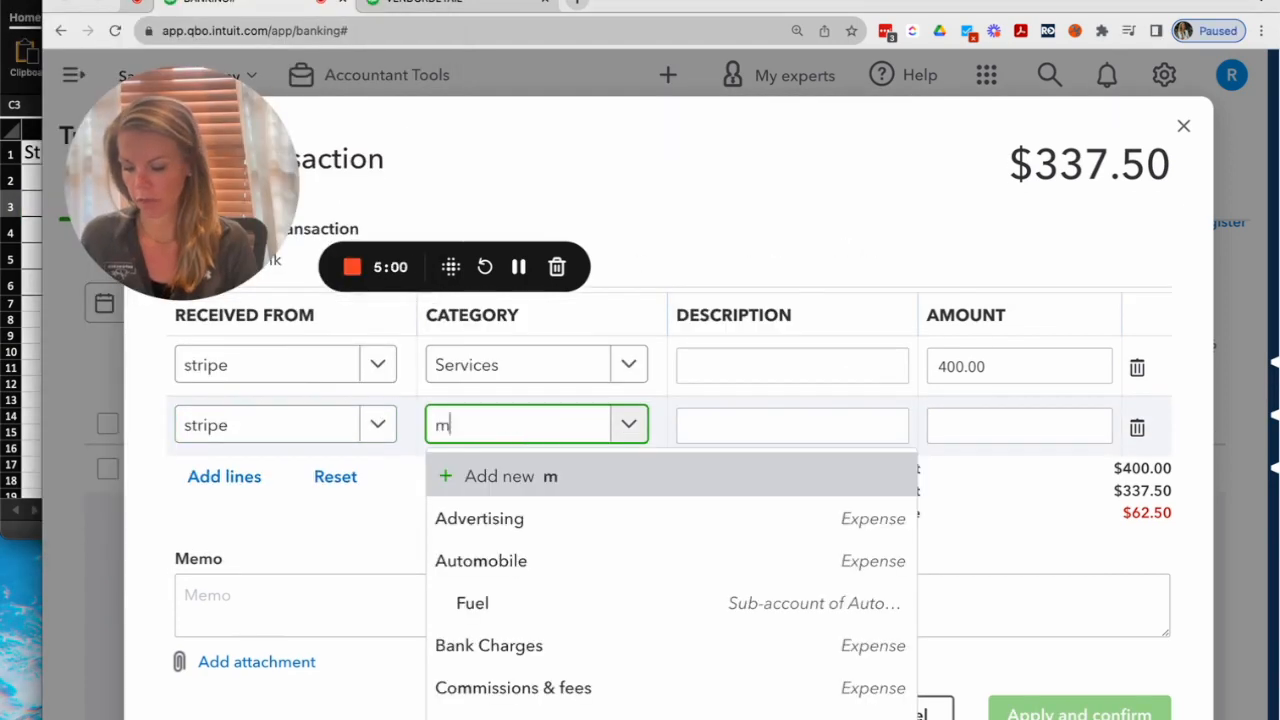
left_click(529, 517)
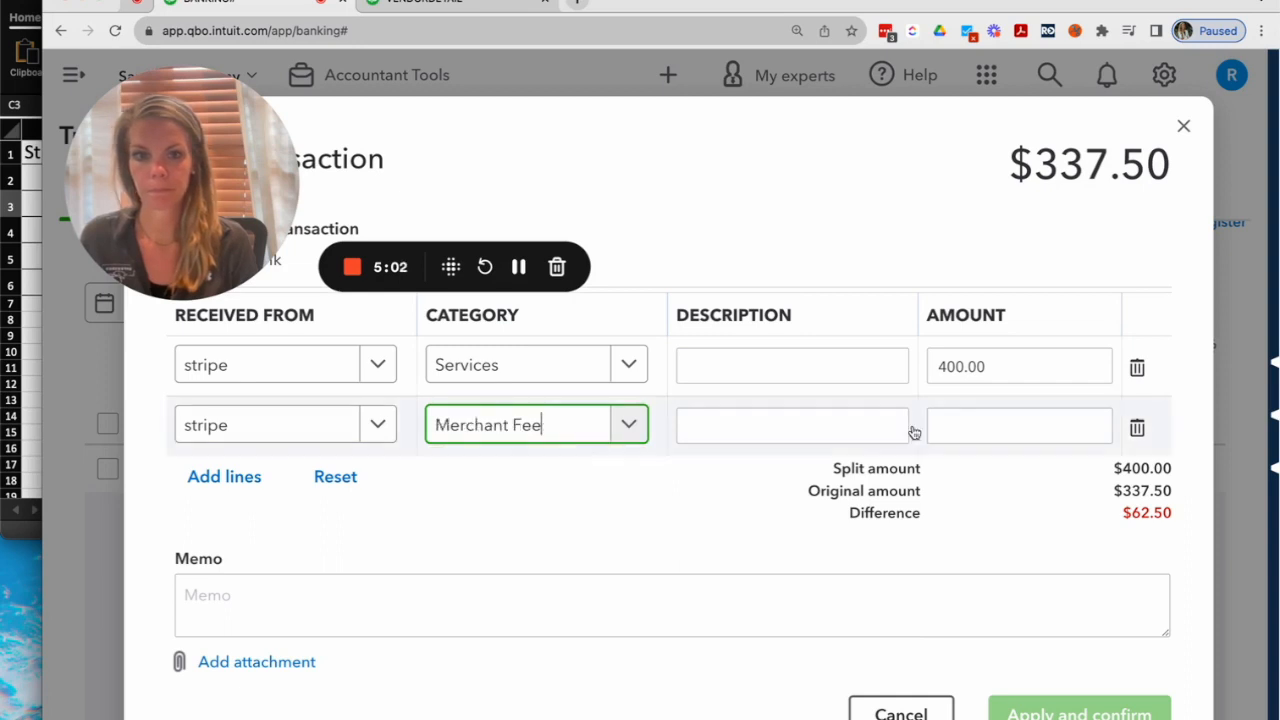
left_click(952, 429)
type("-50")
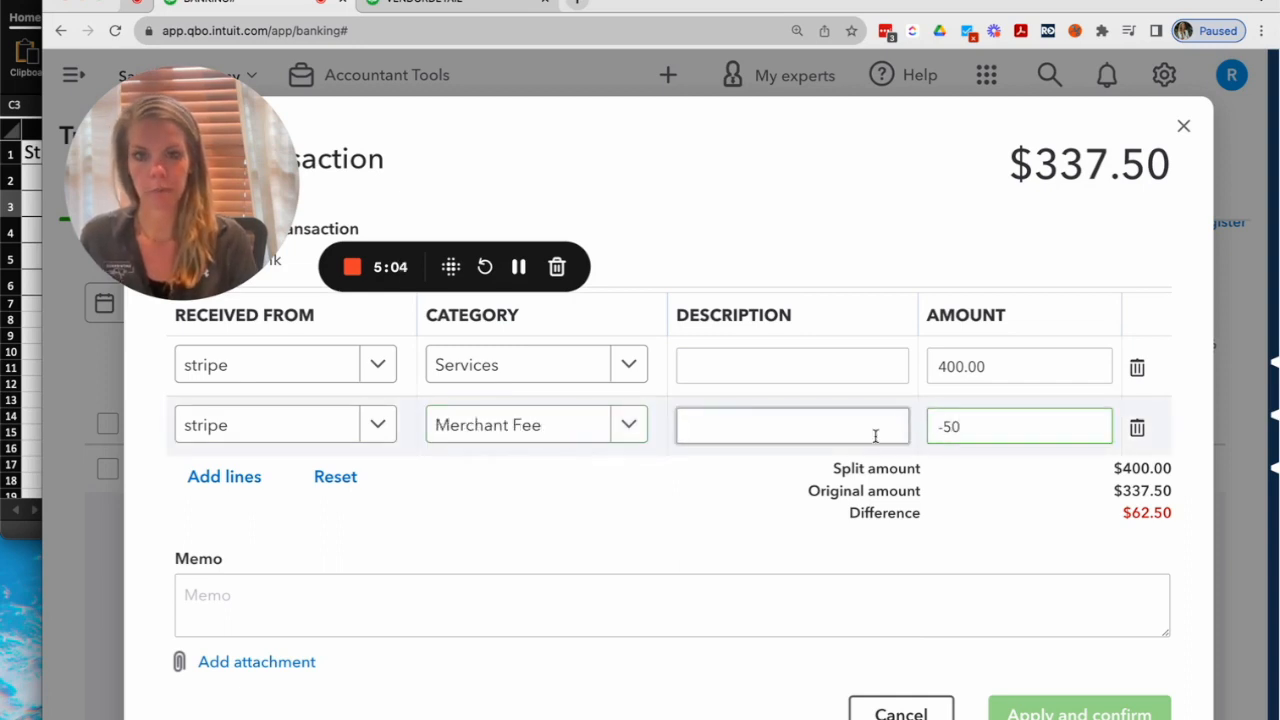
Step: Add further split lines and fill the third with stripe, Sales Tax Payable and the Excel sheet's sales tax amount, -12.50
left_click(226, 476)
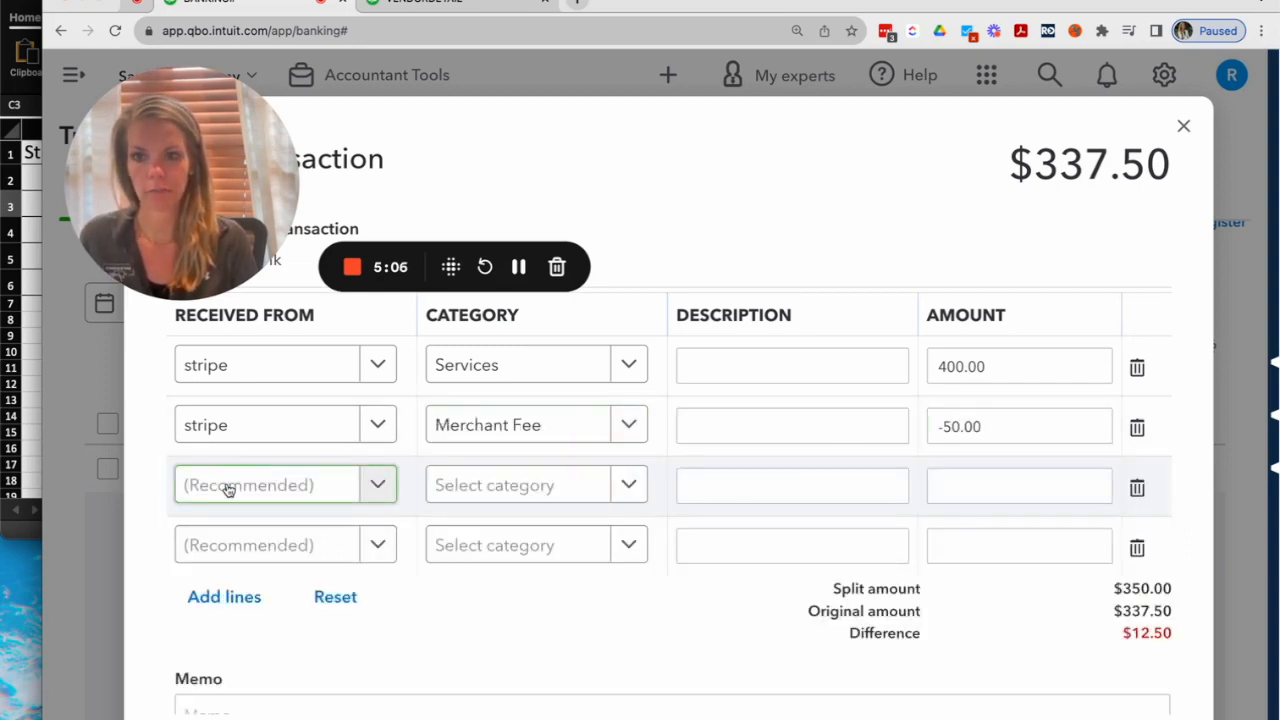
left_click(228, 488)
type("str")
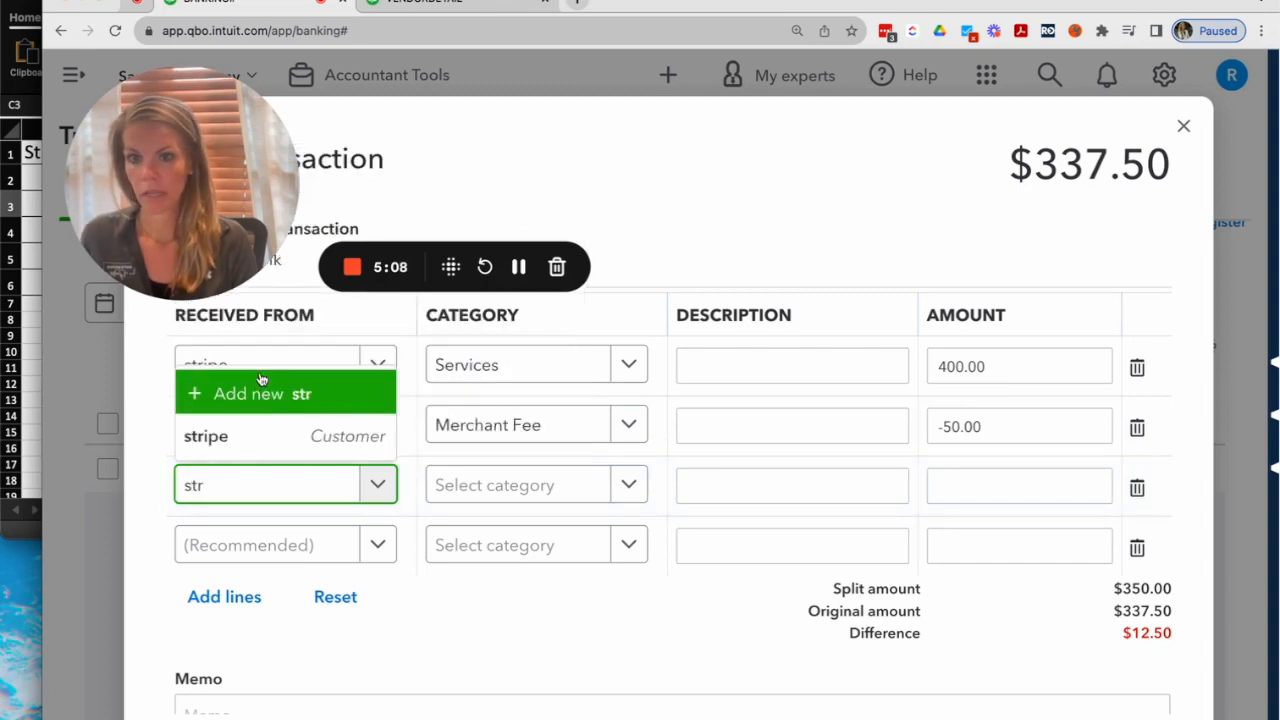
left_click(237, 437)
left_click(25, 351)
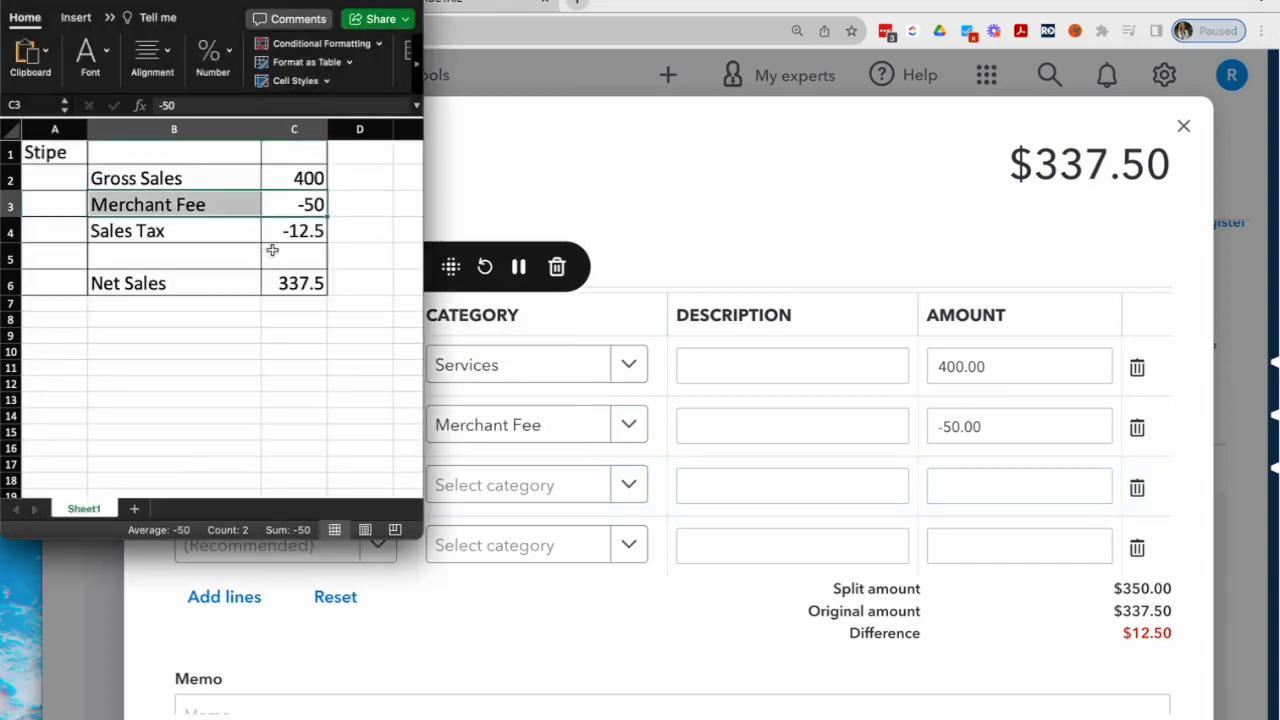
left_click_drag(272, 237, 200, 238)
left_click(537, 485)
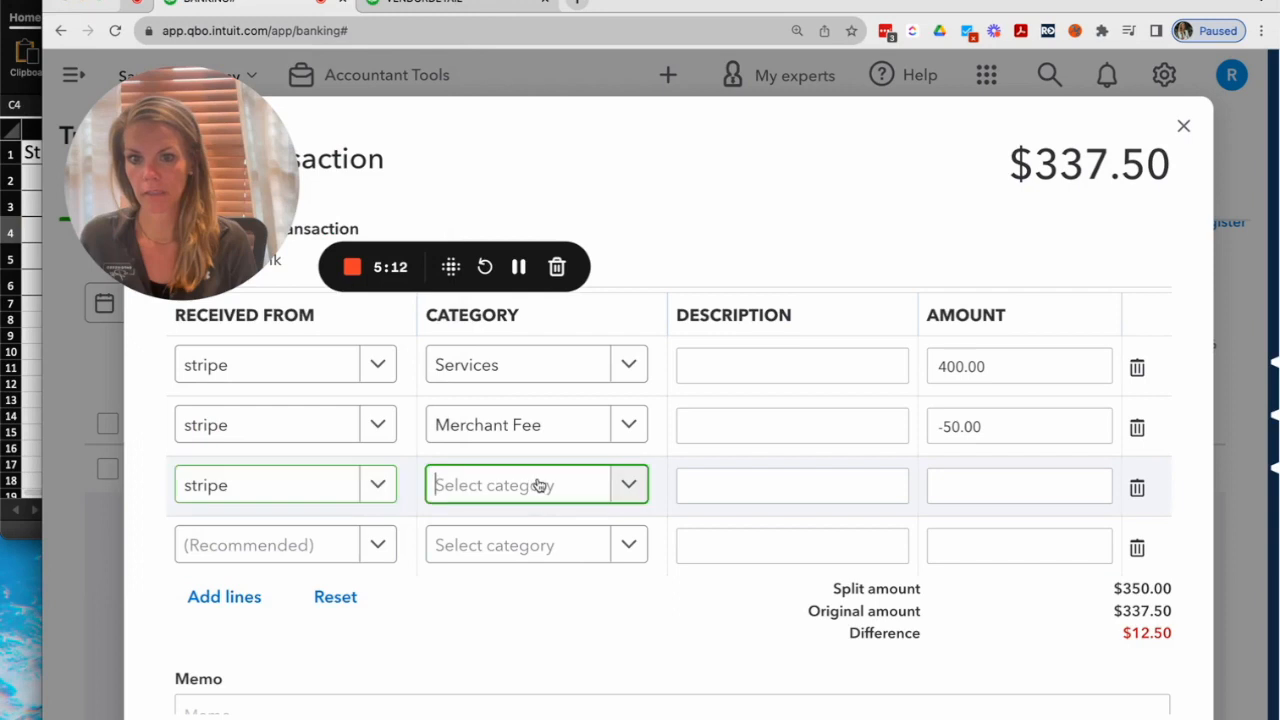
type("sale")
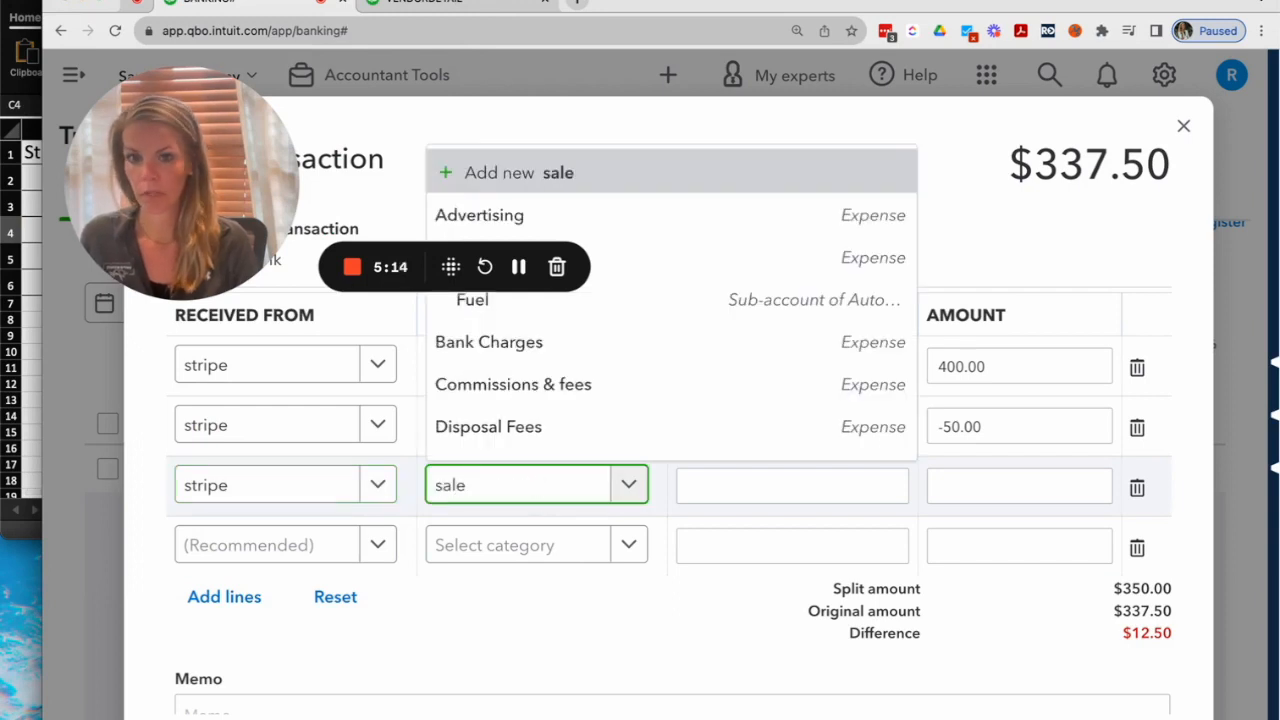
key("Down")
key("Return")
left_click(950, 494)
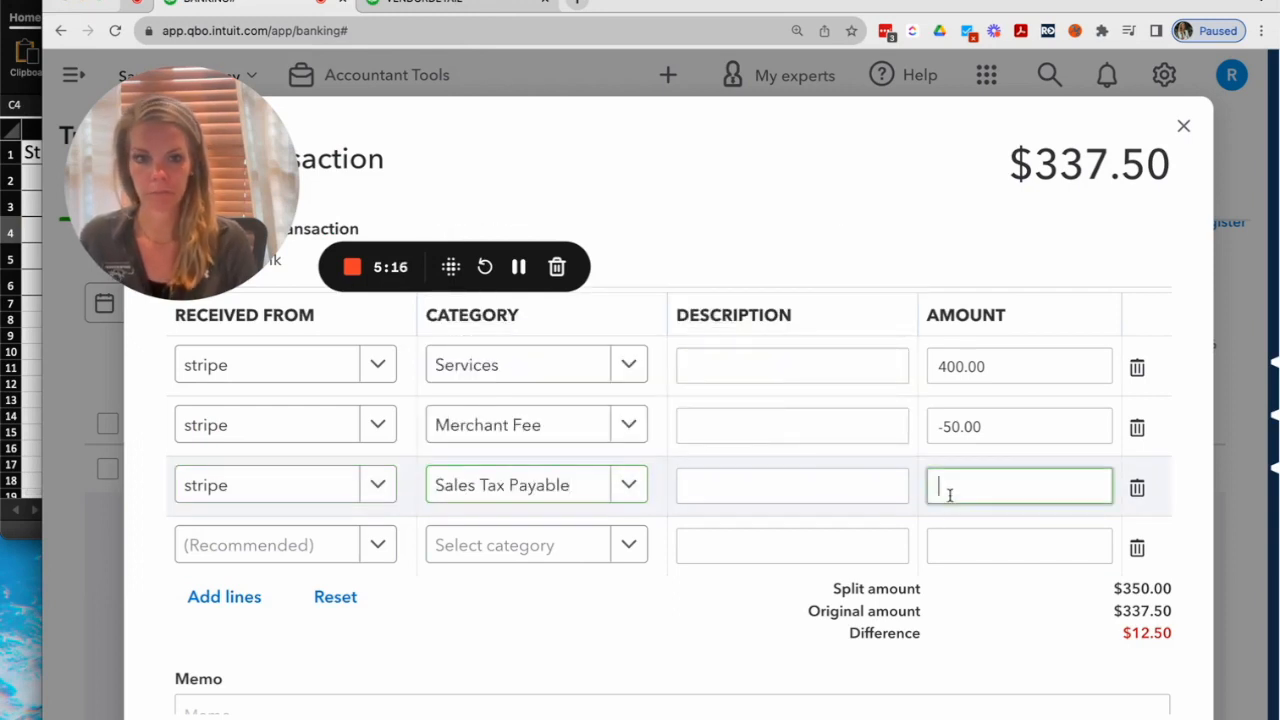
type("-12.50")
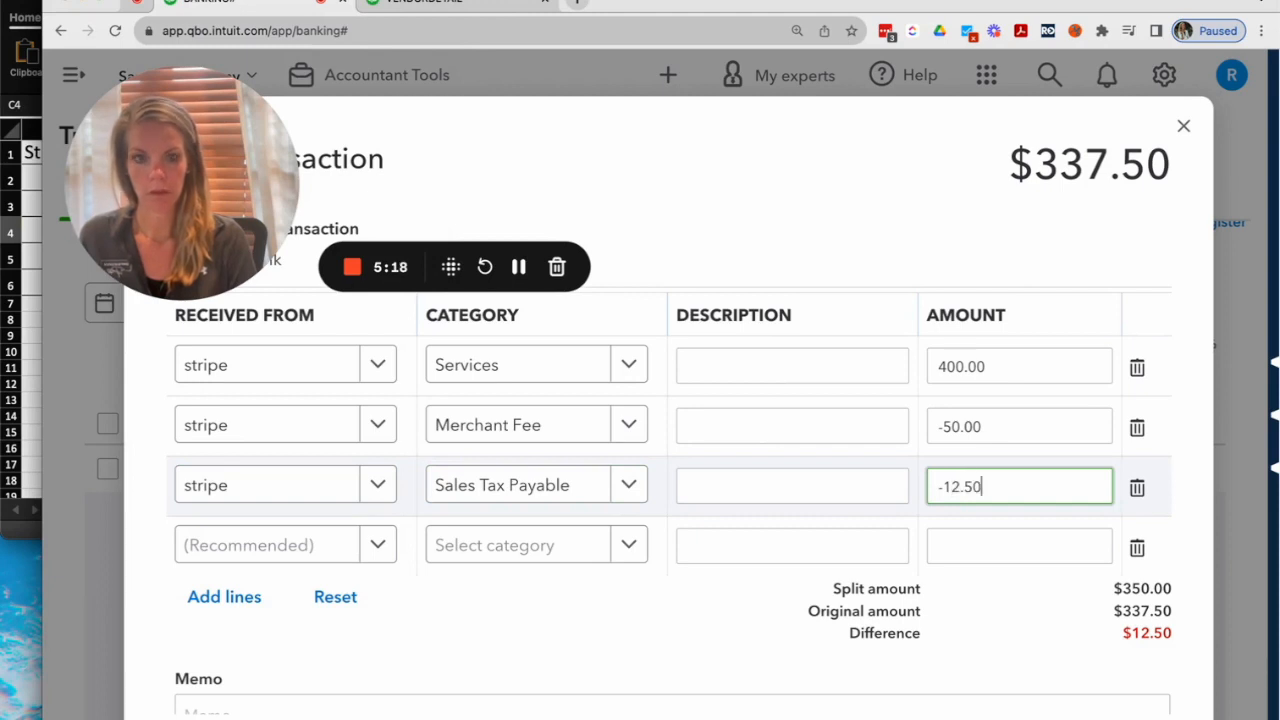
left_click(686, 620)
Step: Check the split's difference and deposit total against the net sales figure in the Excel sheet, and return to the split transaction
left_click_drag(1175, 636, 843, 635)
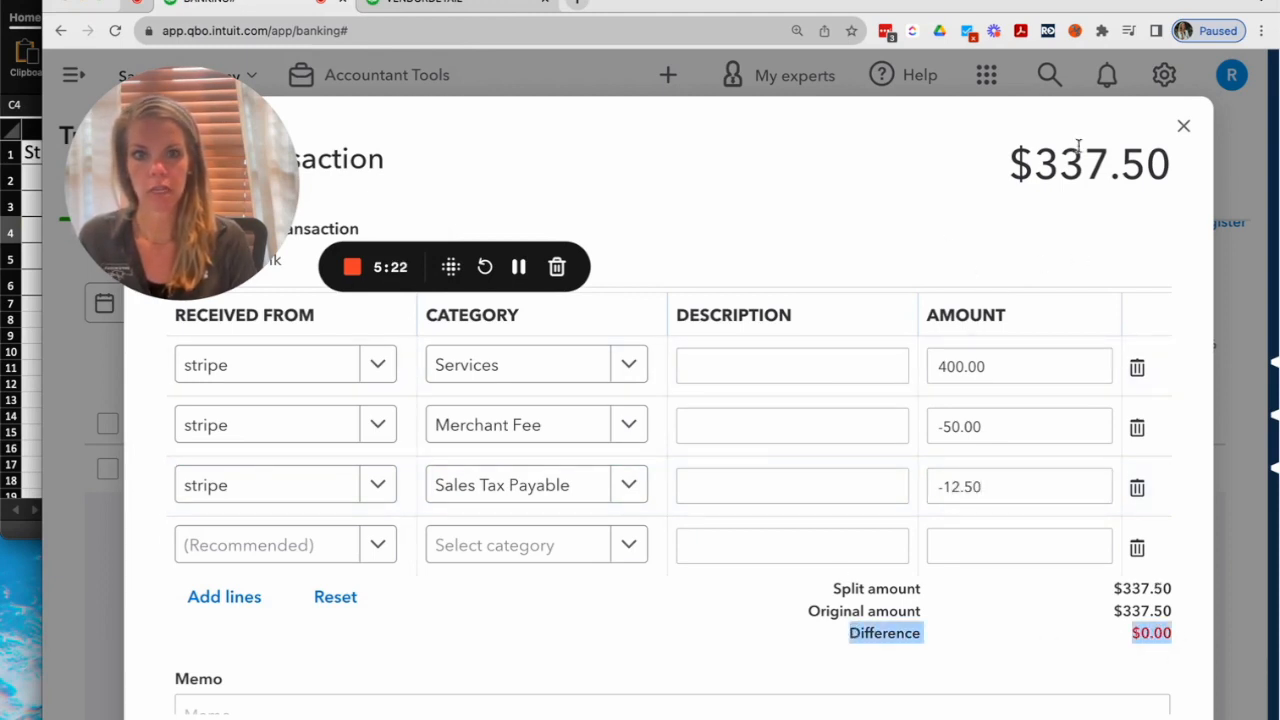
left_click_drag(1165, 163, 1033, 160)
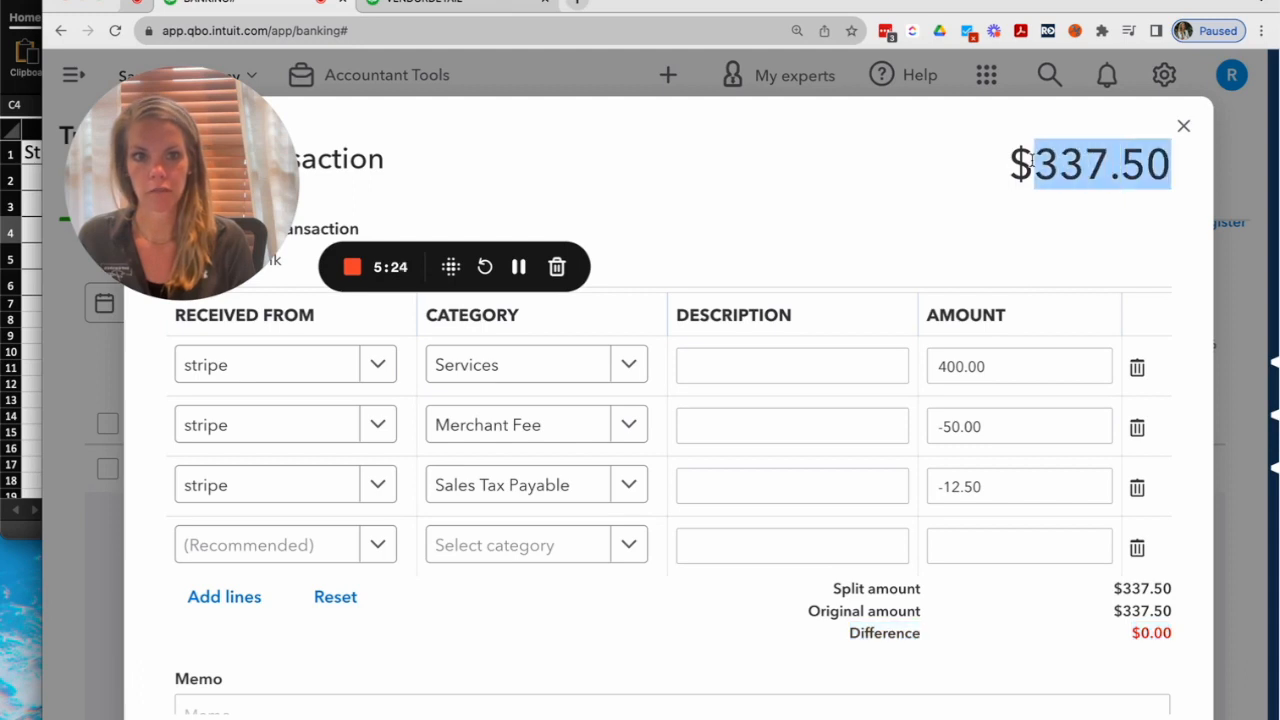
left_click(25, 286)
left_click_drag(296, 286, 222, 286)
left_click(773, 256)
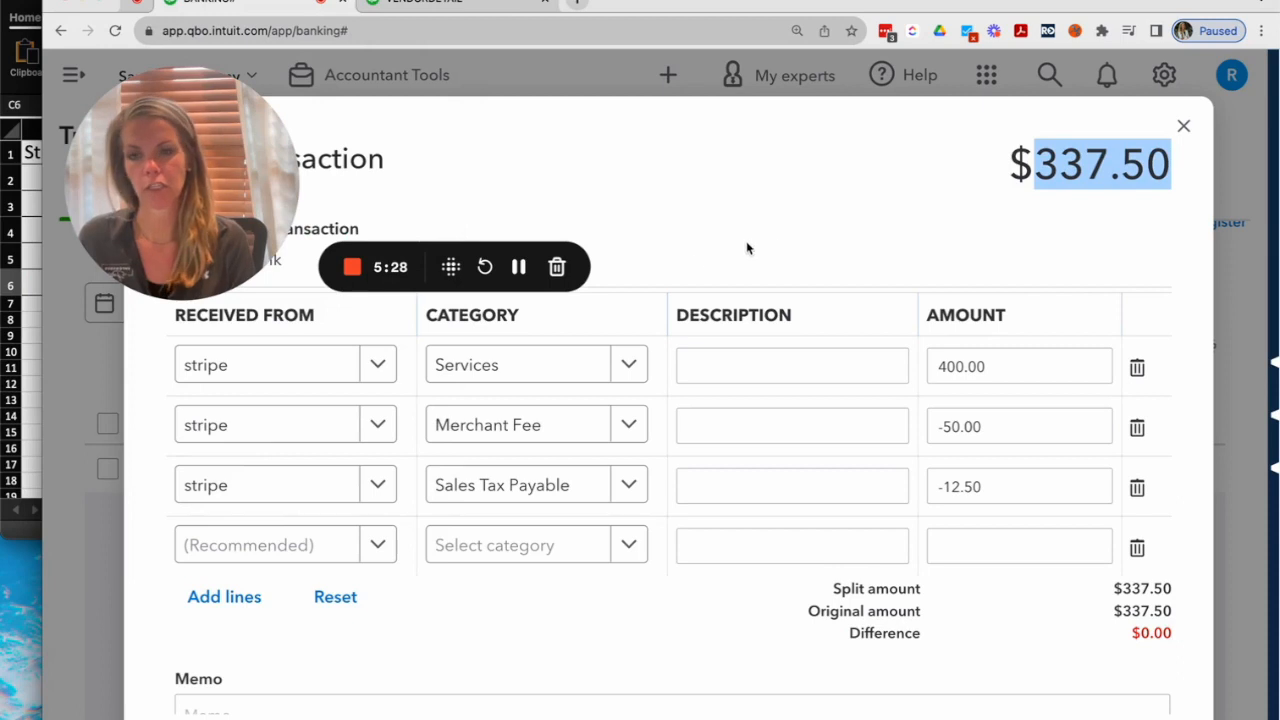
Step: Review the completed split lines of the stripe deposit, then apply and confirm the split
scroll(685, 280, "down", 1)
scroll(749, 337, "down", 3)
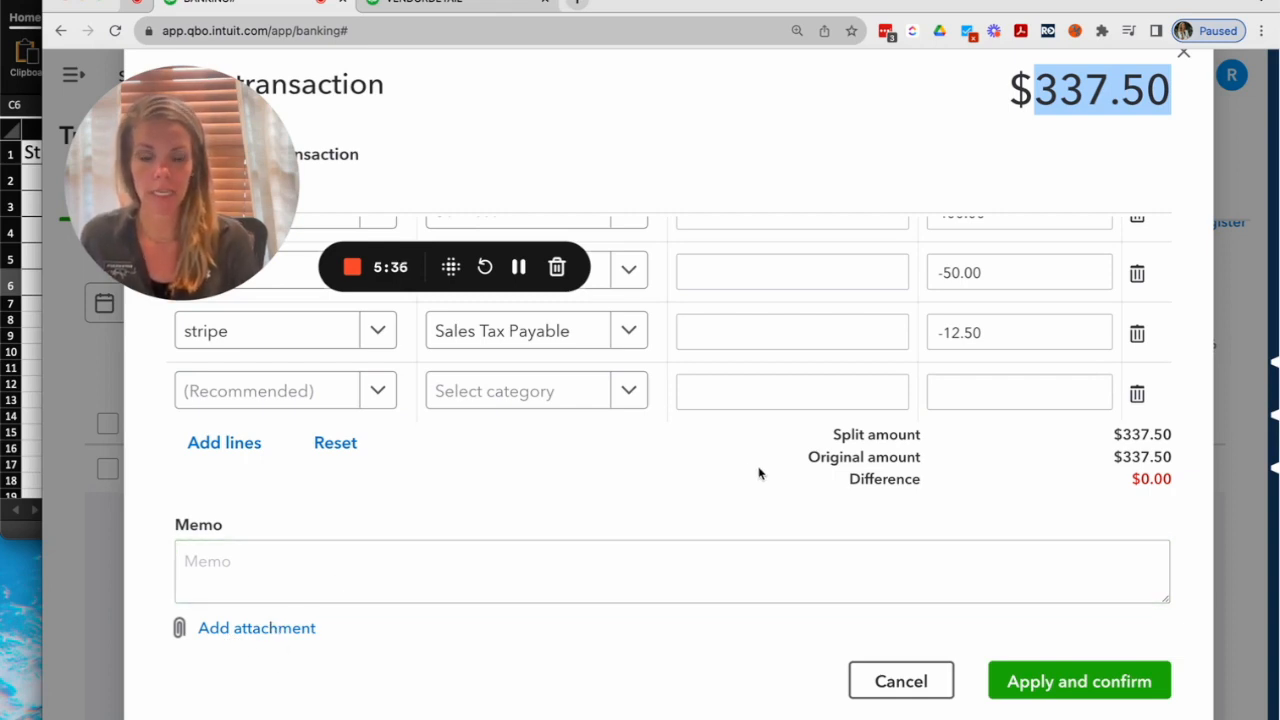
left_click(720, 479)
scroll(710, 470, "up", 2)
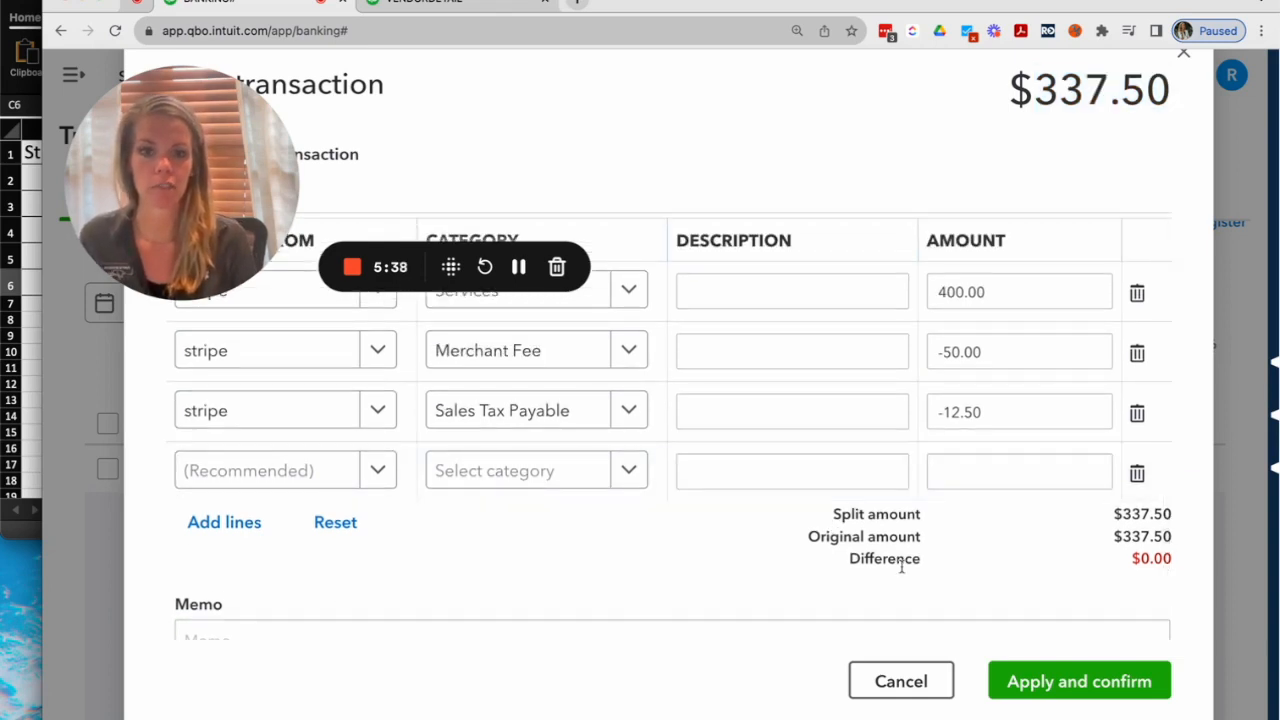
left_click(1047, 684)
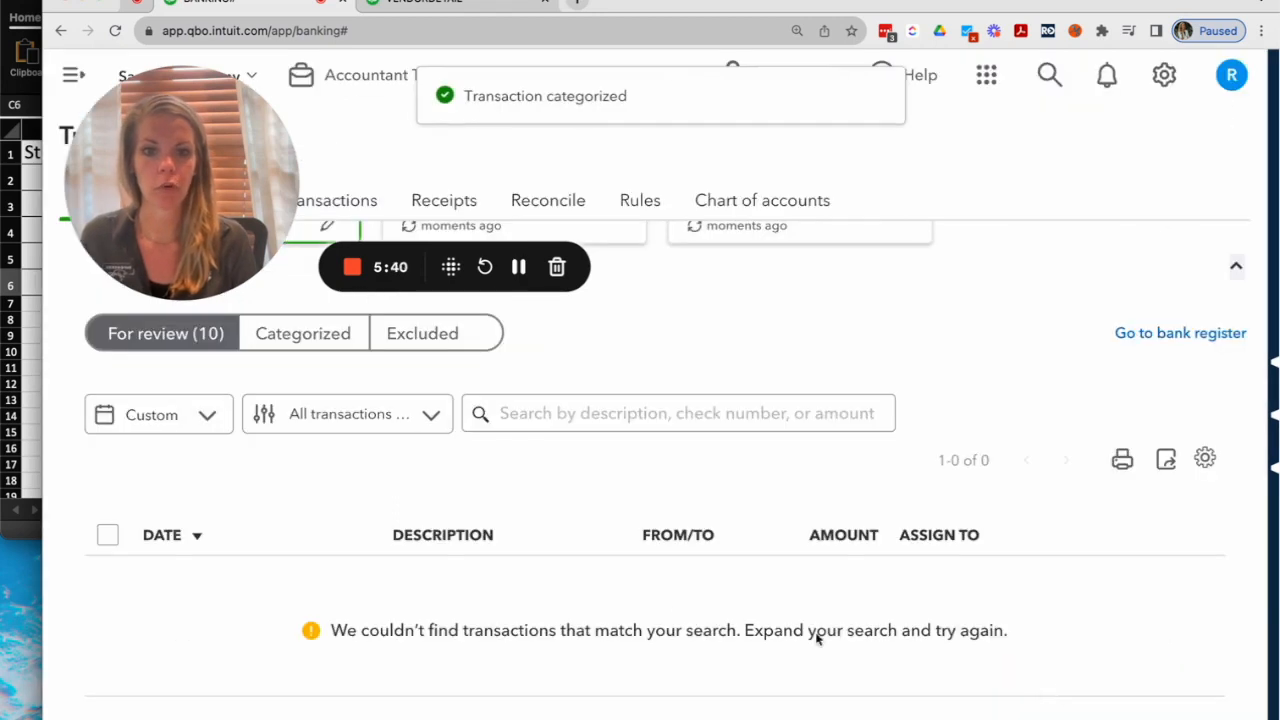
left_click_drag(249, 128, 265, 561)
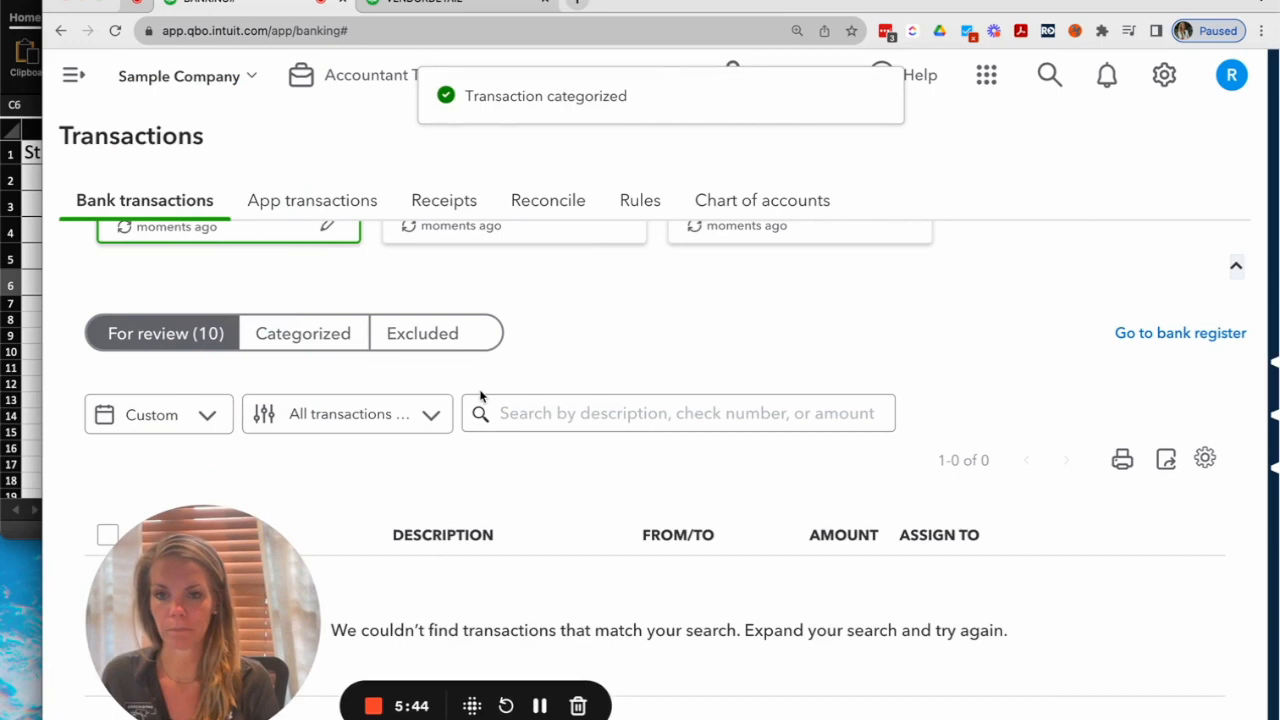
Step: Open the bank rules and start creating a new rule
scroll(494, 345, "up", 2)
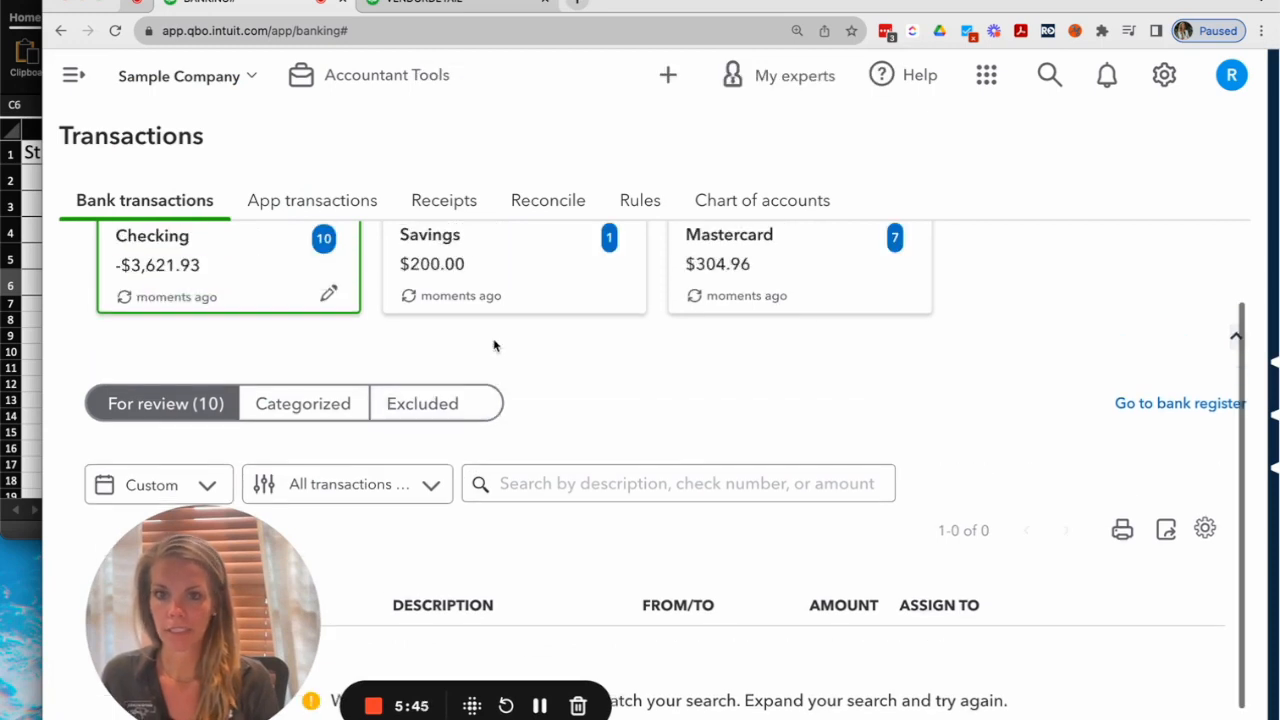
left_click(641, 202)
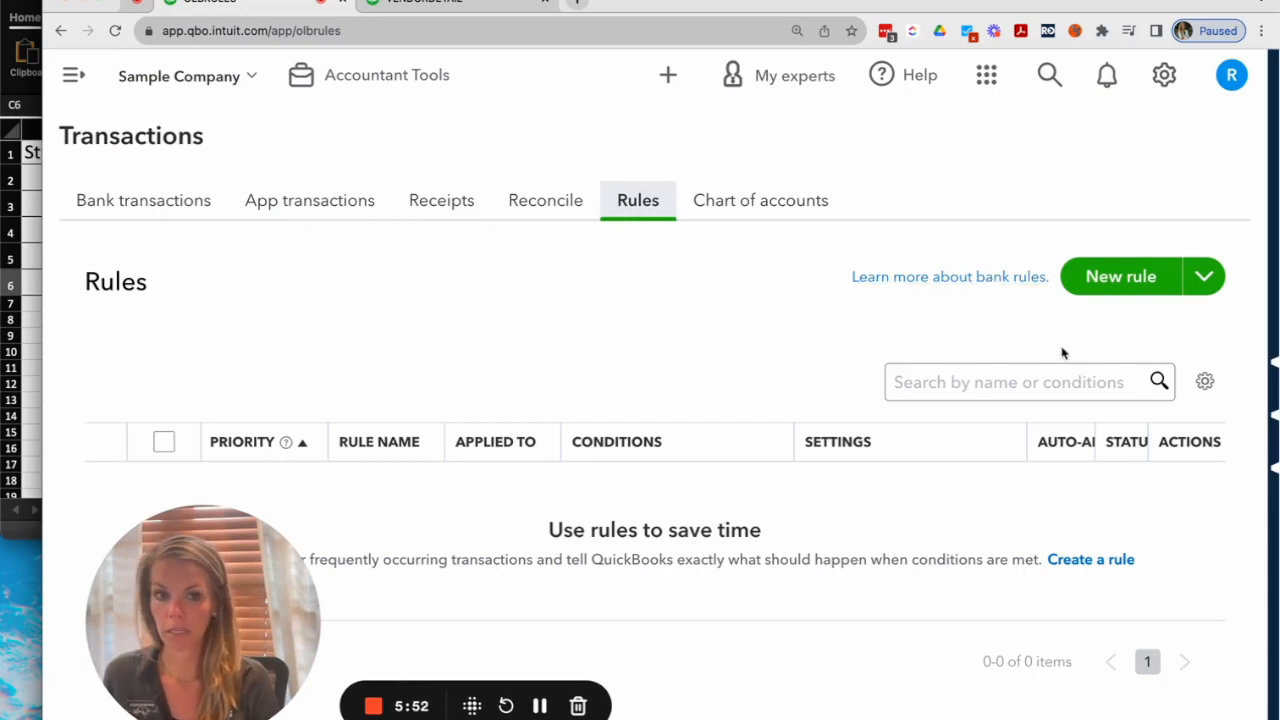
left_click(1116, 284)
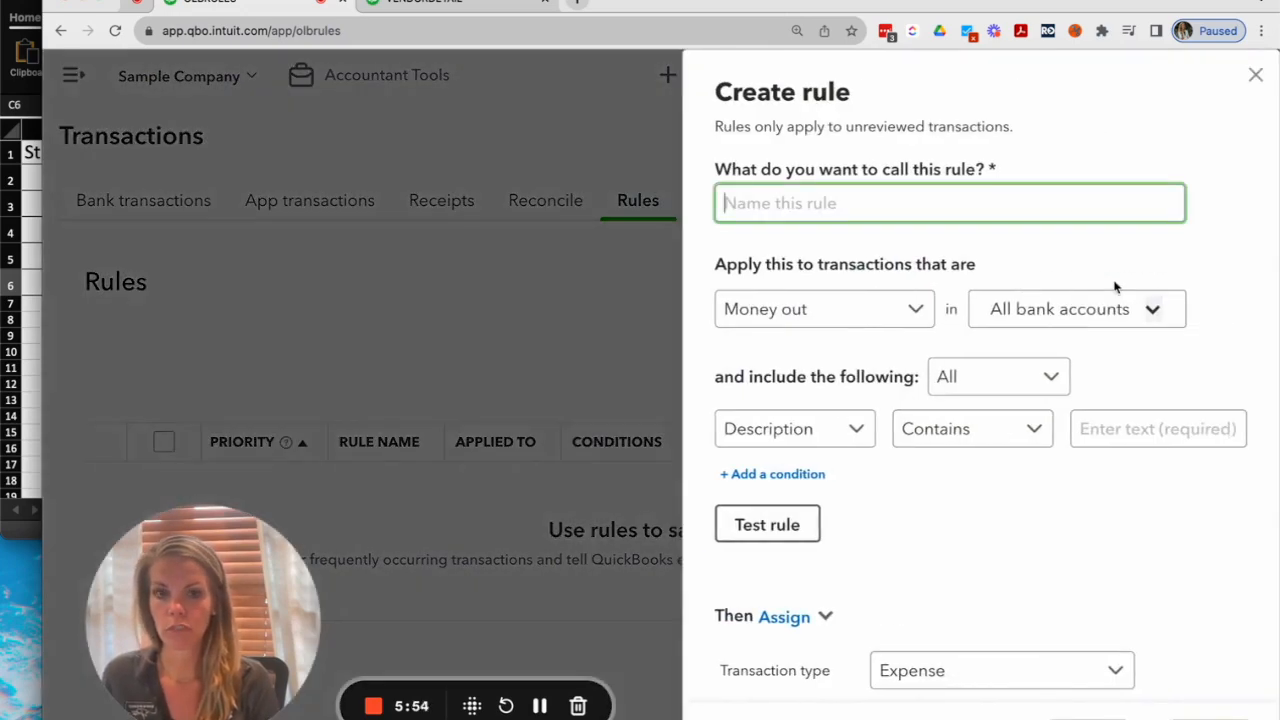
type("new rule")
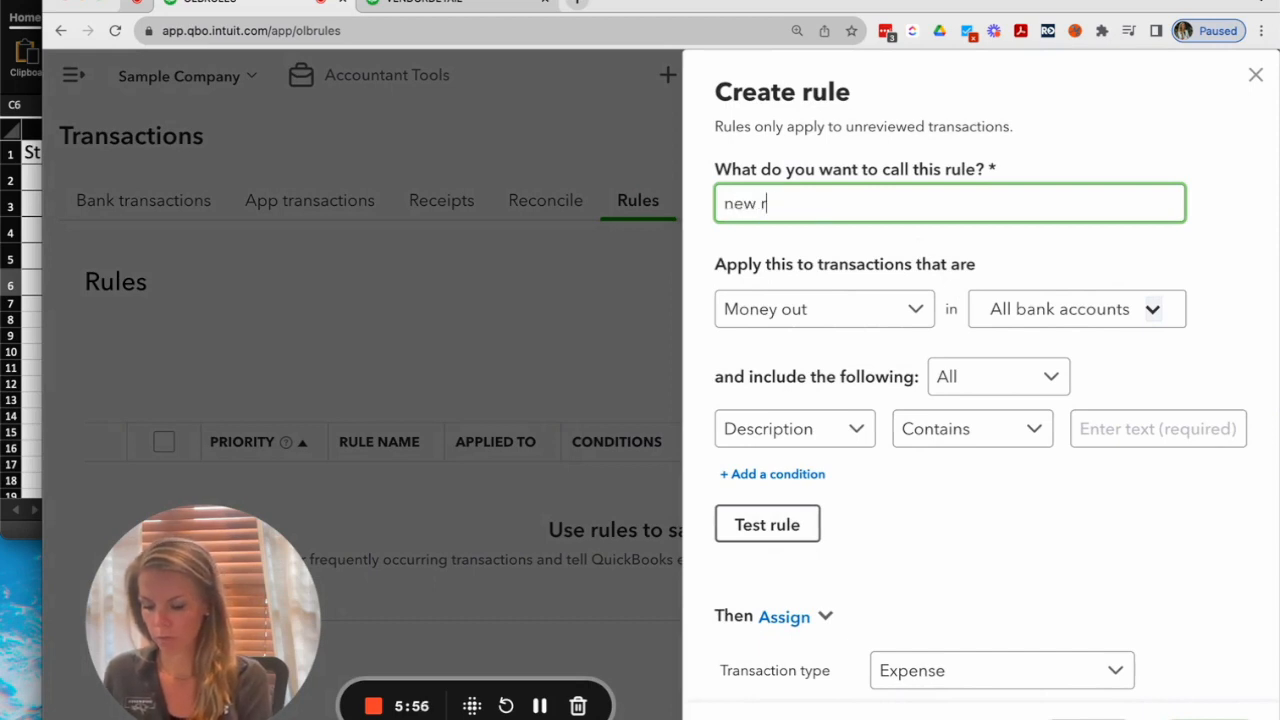
key("BackSpace")
key("BackSpace")
key("BackSpace")
key("BackSpace")
key("BackSpace")
key("BackSpace")
key("BackSpace")
Step: Name the rule "wawa gas" and assign it the Automobile:Fuel category
type("wawa gas")
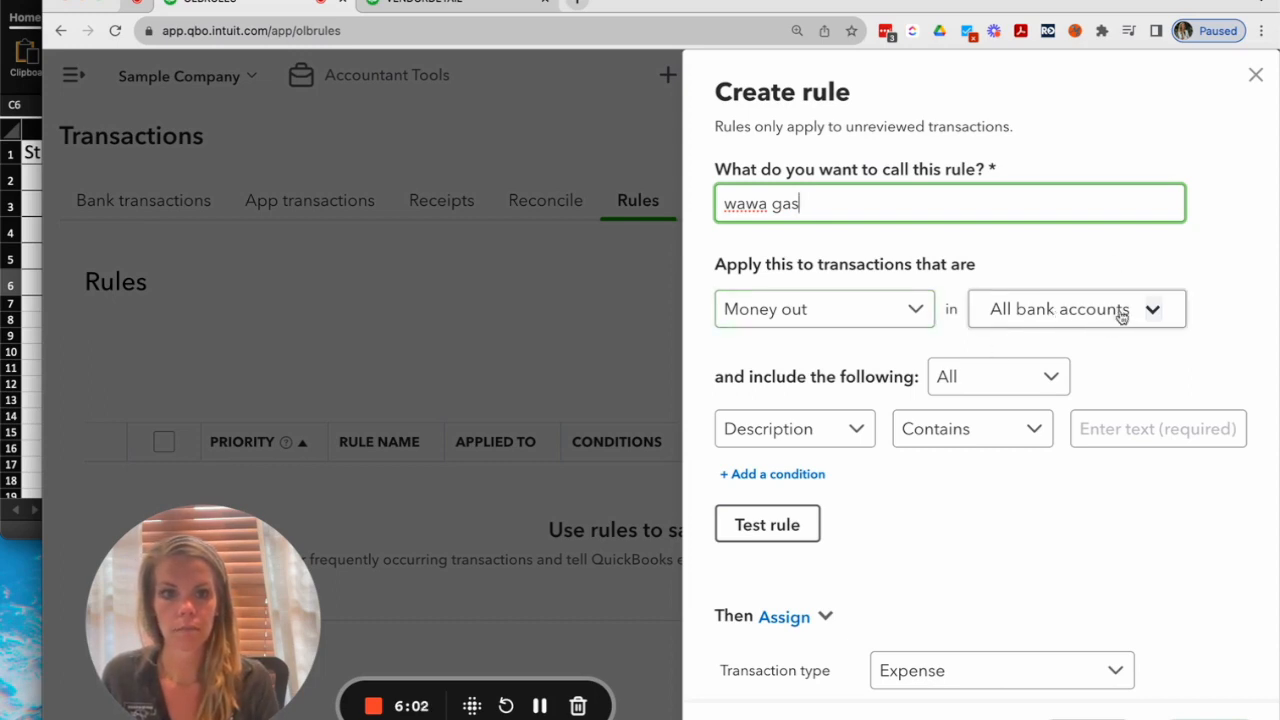
scroll(918, 372, "down", 1)
scroll(920, 334, "down", 3)
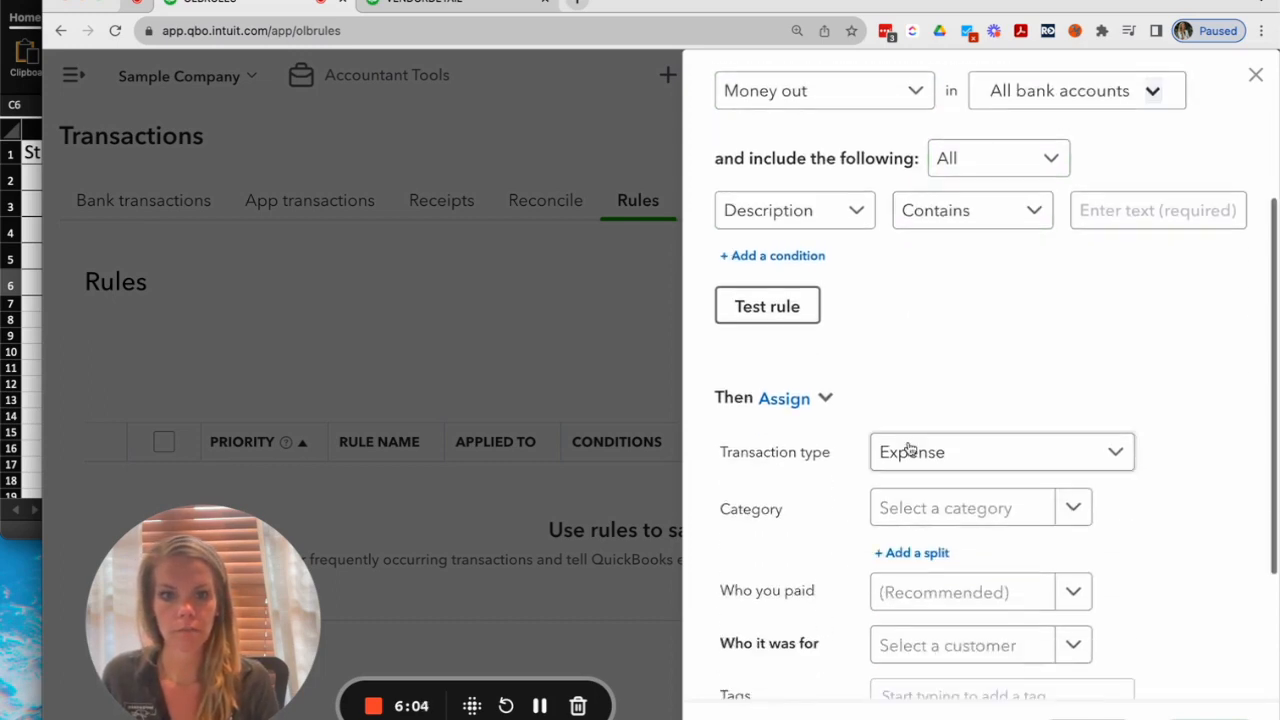
left_click(1008, 497)
type("gas")
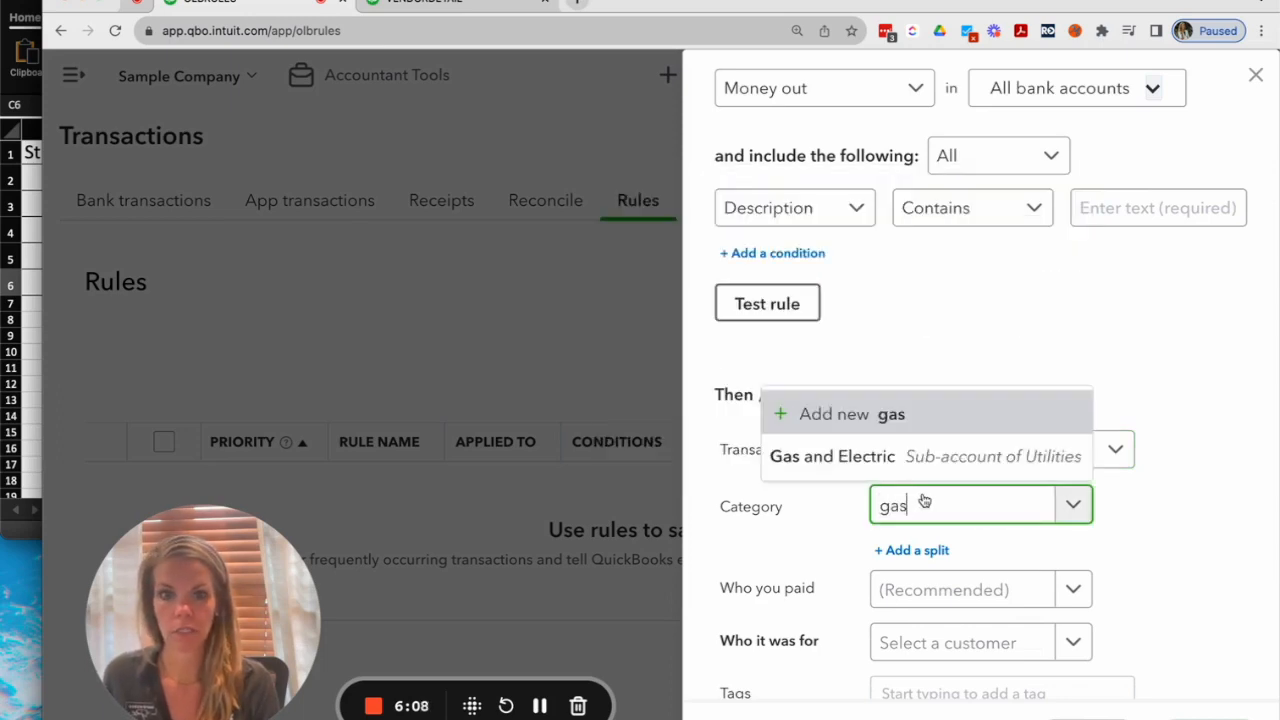
double_click(918, 507)
type("fuel")
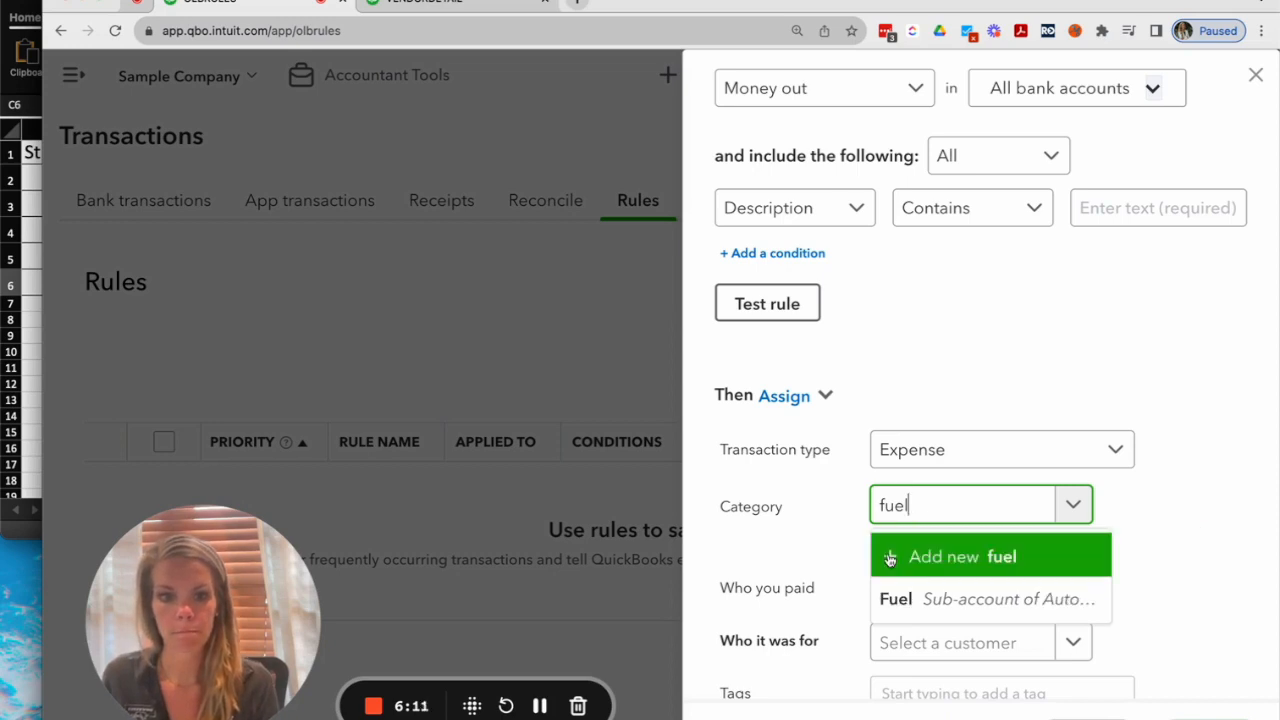
left_click(908, 597)
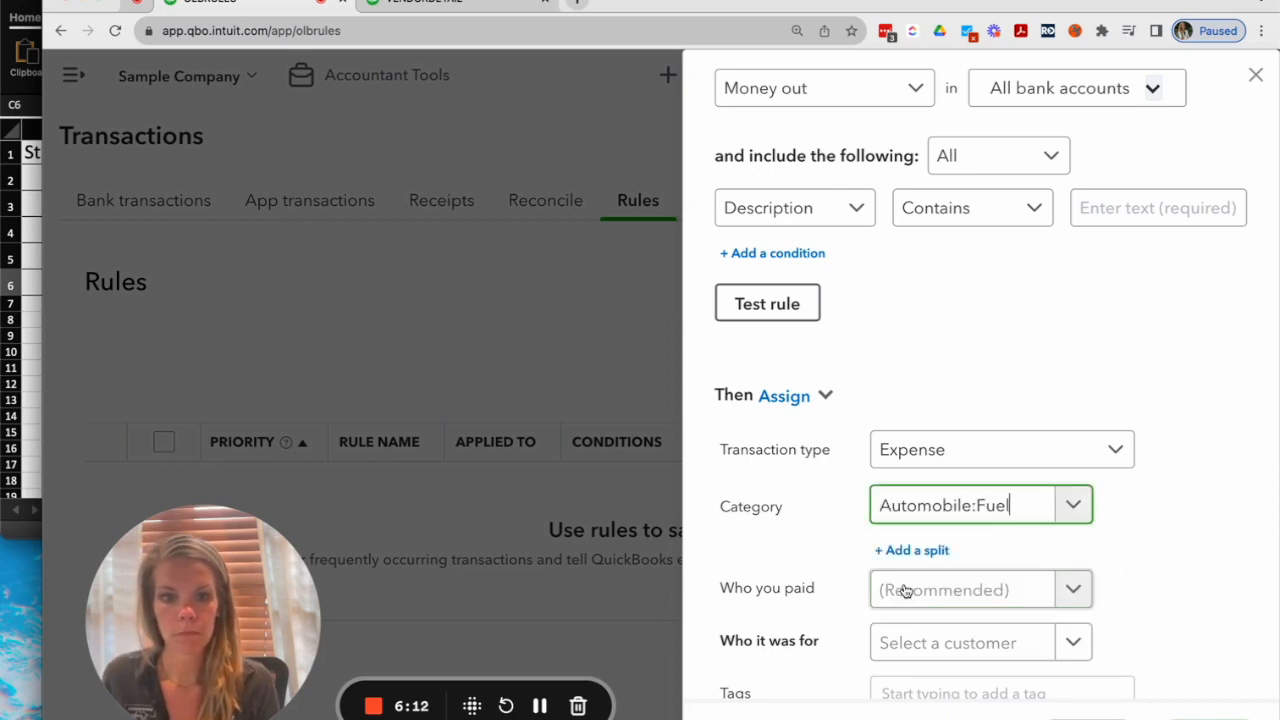
Step: Add wawa as a new vendor and use it as the payee in the rule
scroll(911, 586, "down", 1)
left_click(937, 530)
type("wa")
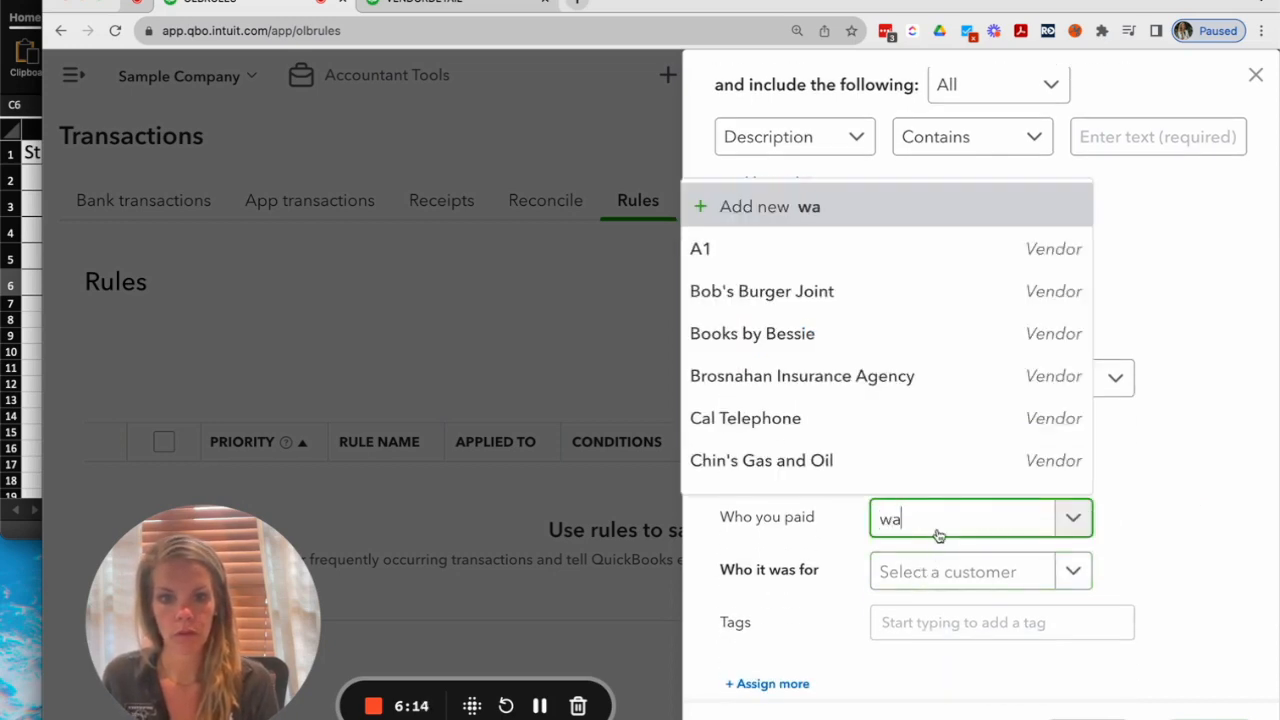
type("wa")
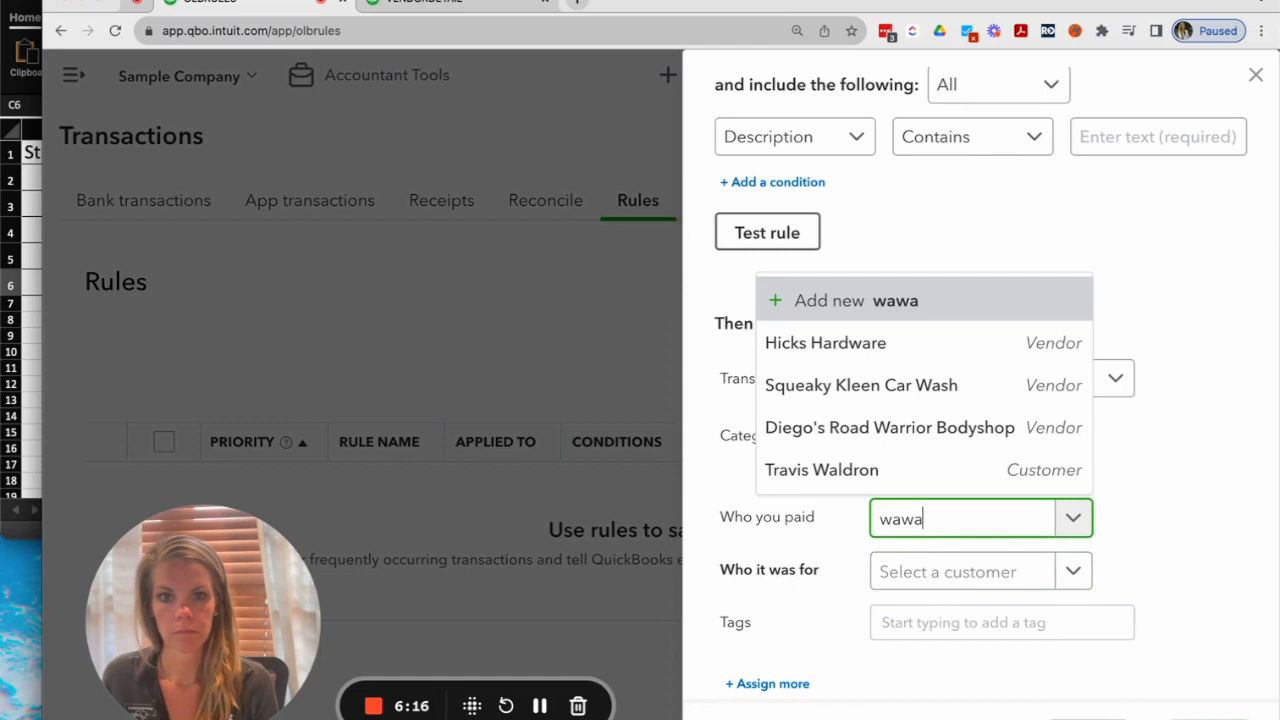
left_click(950, 478)
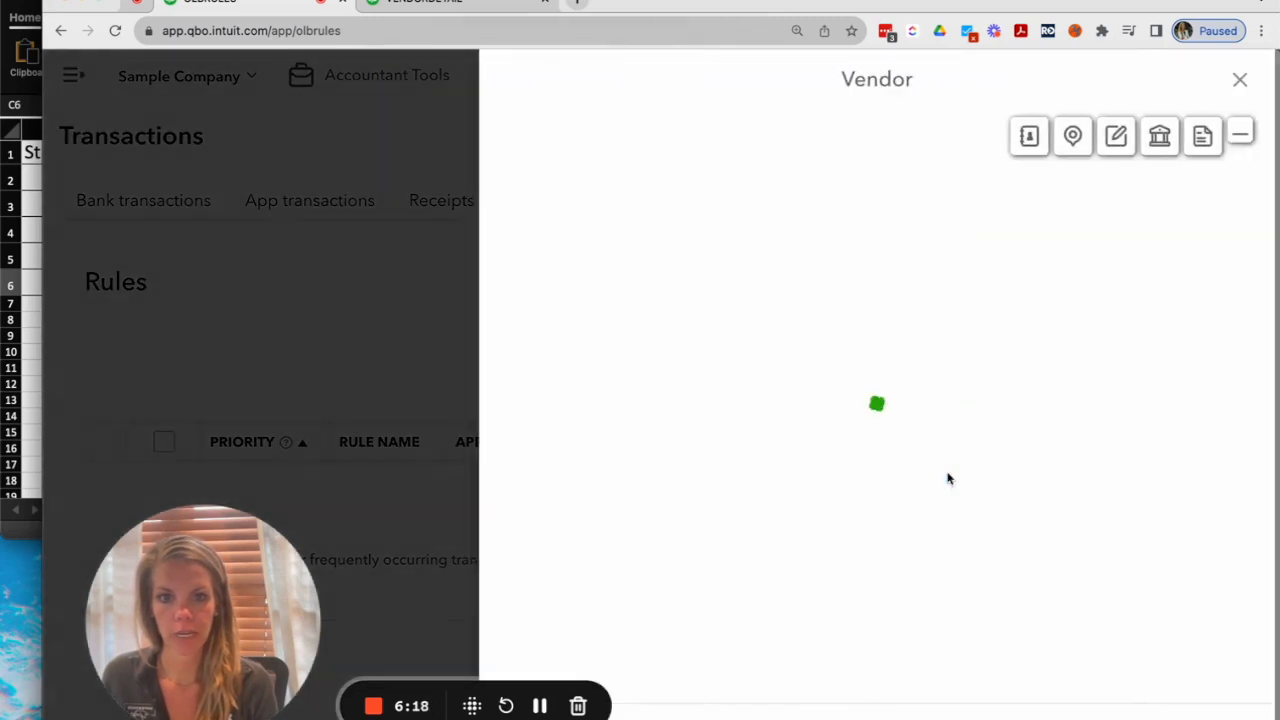
left_click(1208, 718)
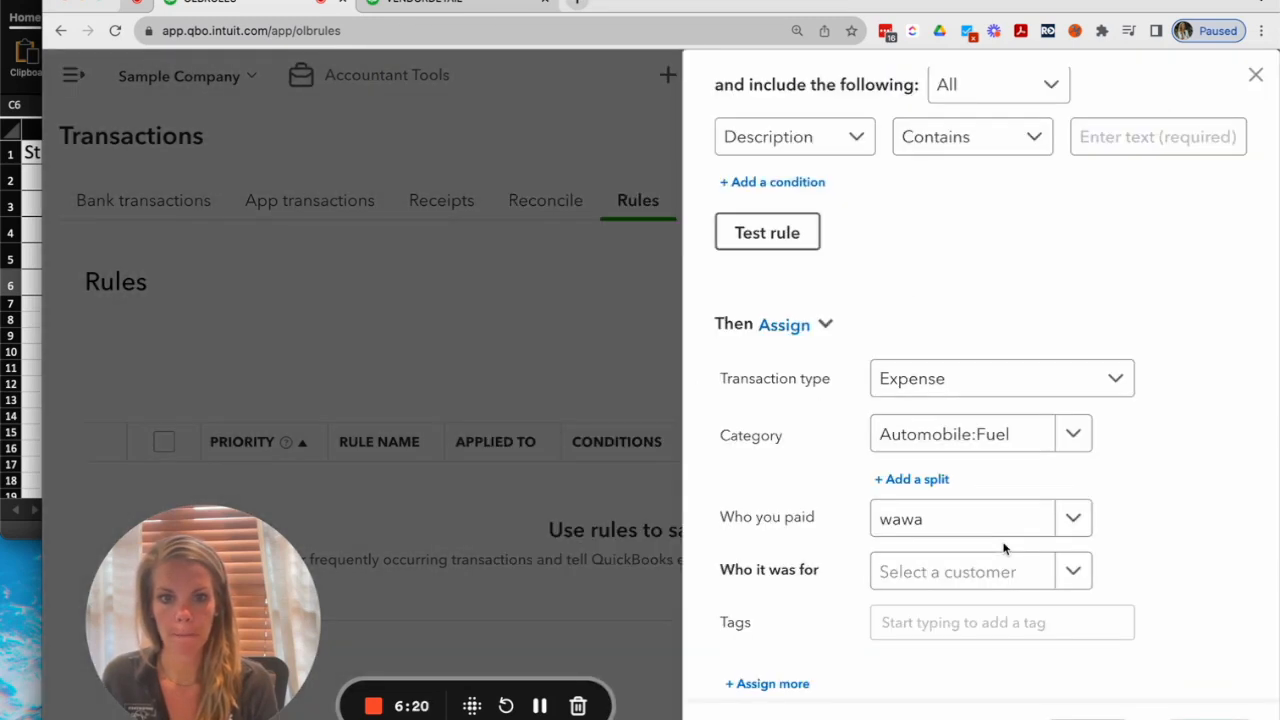
Step: Turn off auto-confirm for transactions matching the rule and leave the rule form
scroll(1004, 548, "down", 3)
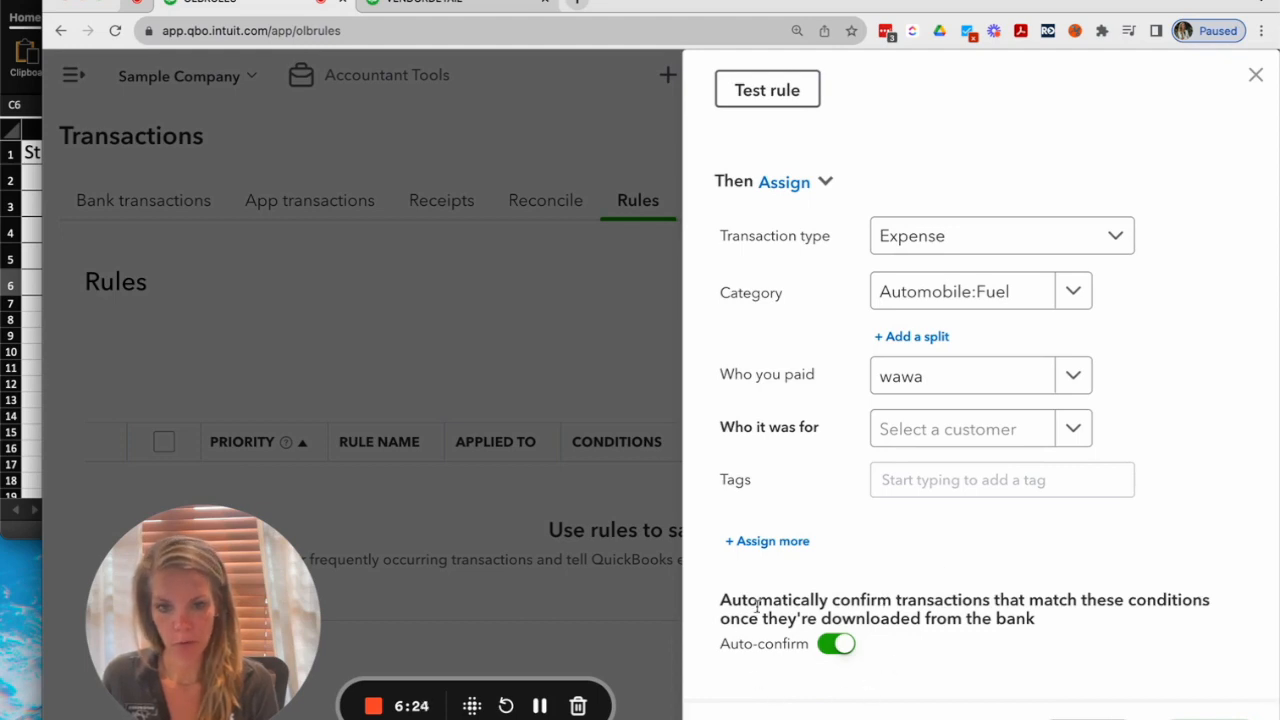
left_click(838, 645)
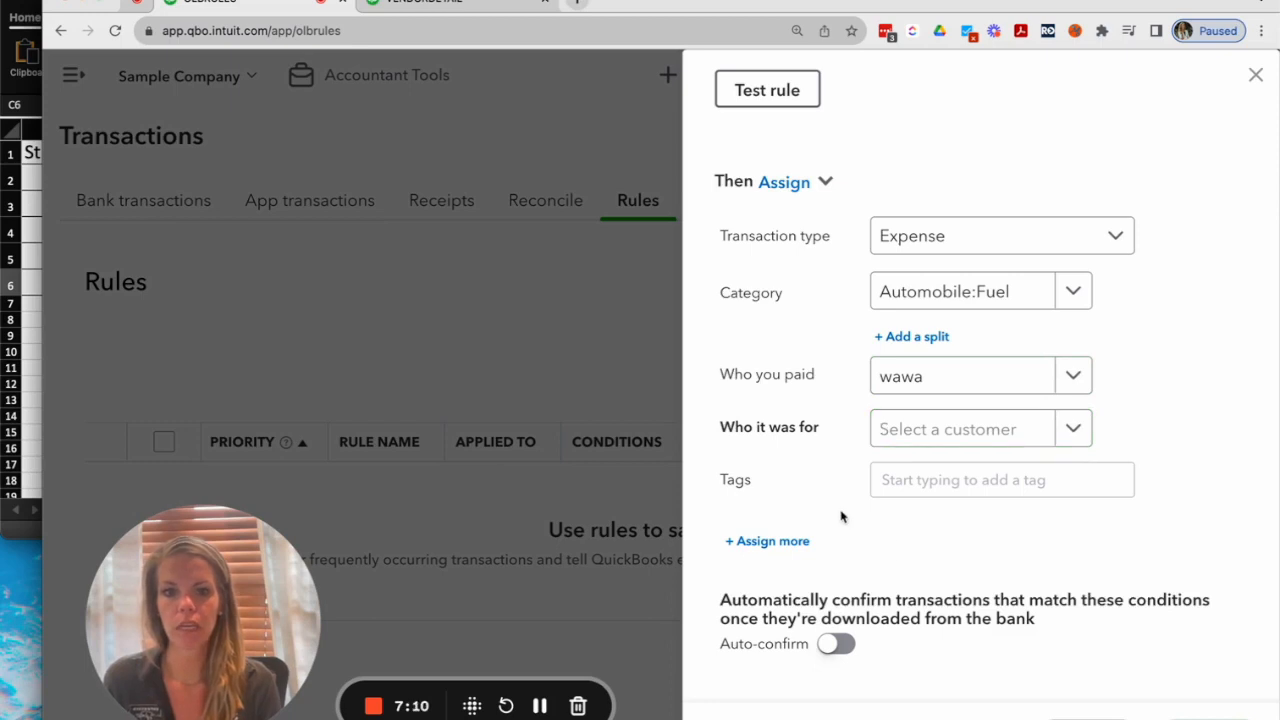
scroll(800, 474, "up", 2)
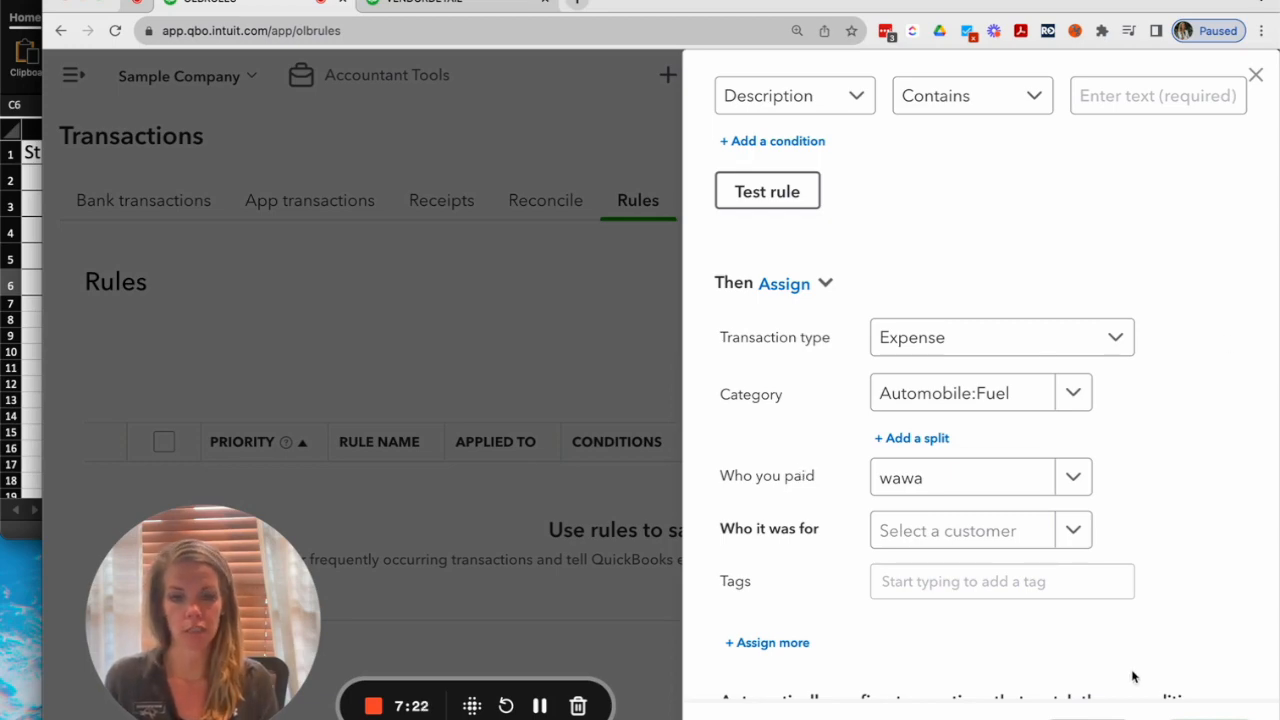
left_click(1090, 717)
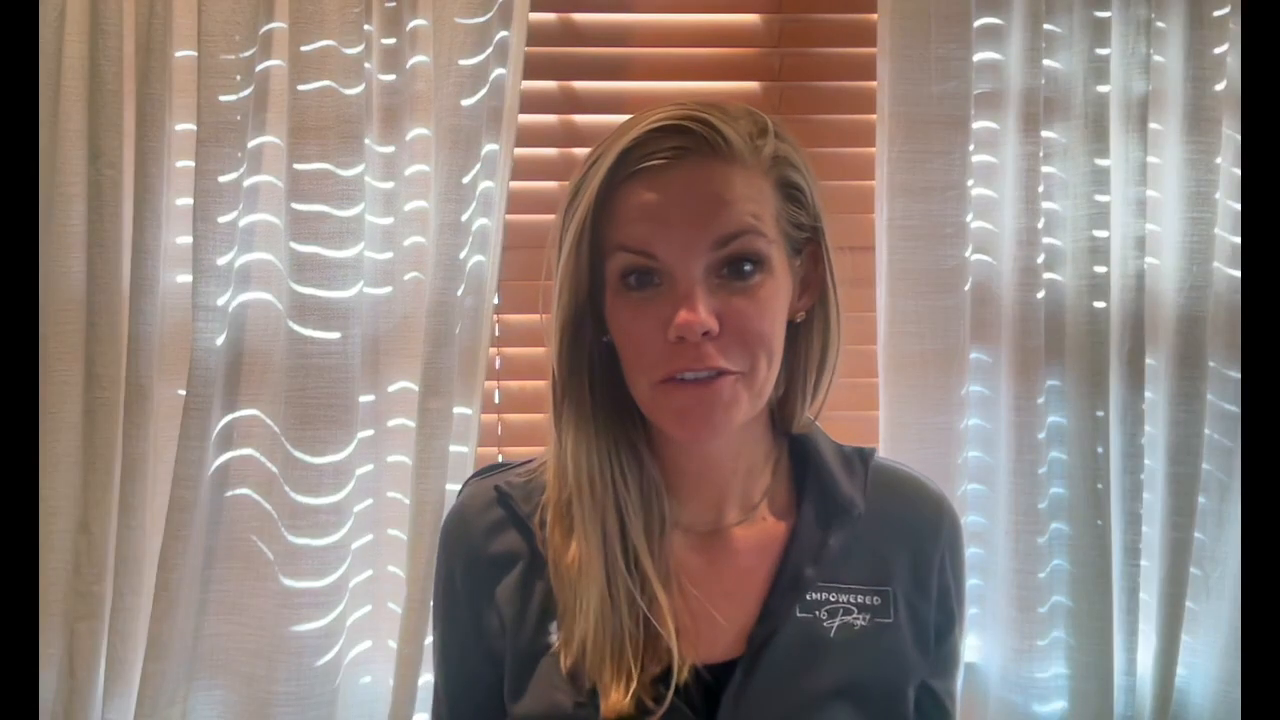